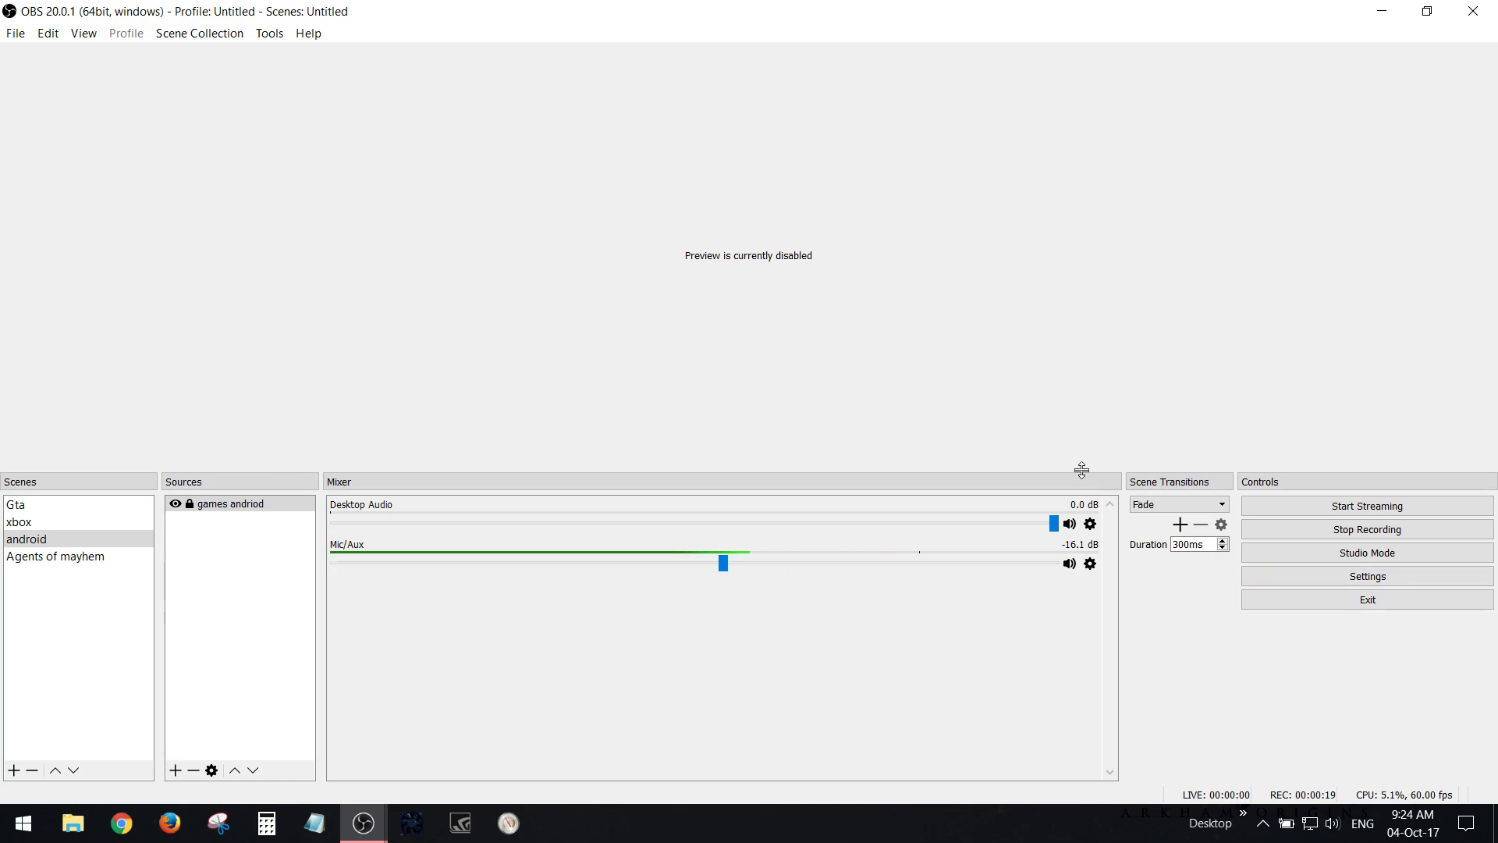
# Check the Stream settings: YouTube / YouTube Gaming service with the primary ingest server
pyautogui.click(1346, 585)
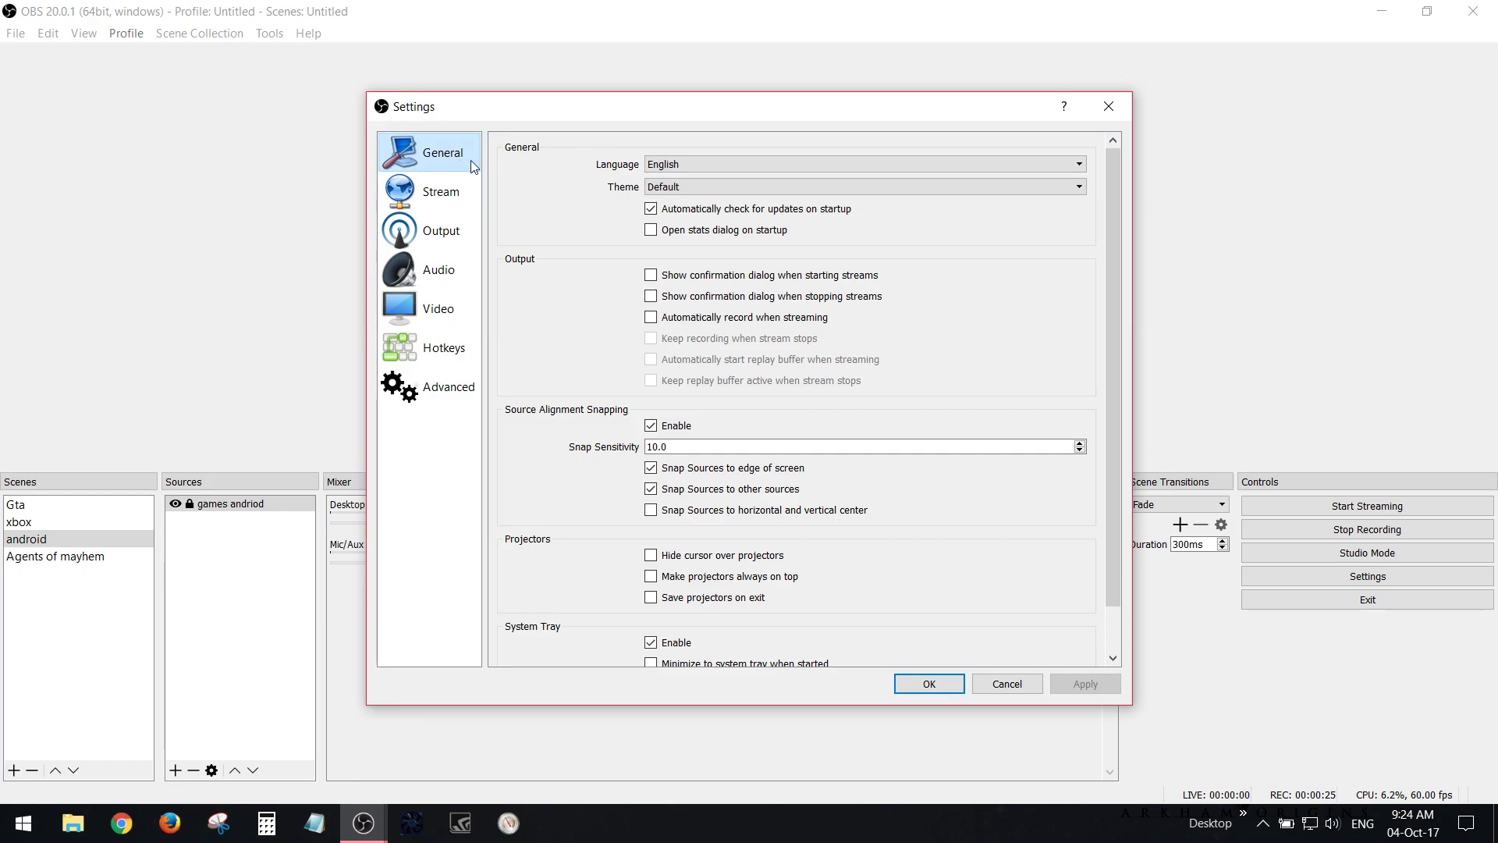
pyautogui.scroll(-1, 880, 320)
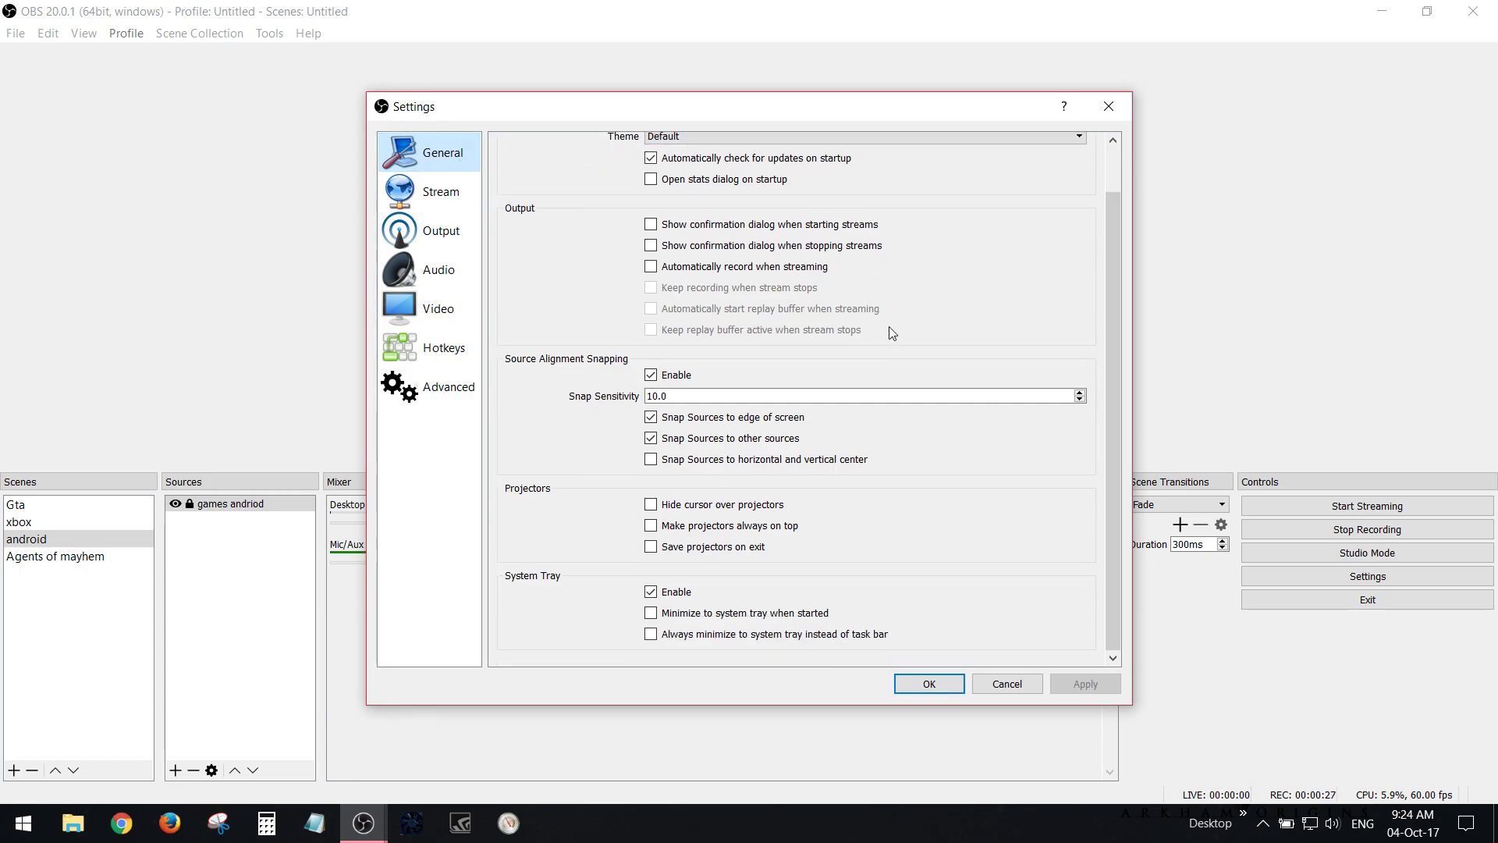
pyautogui.click(442, 208)
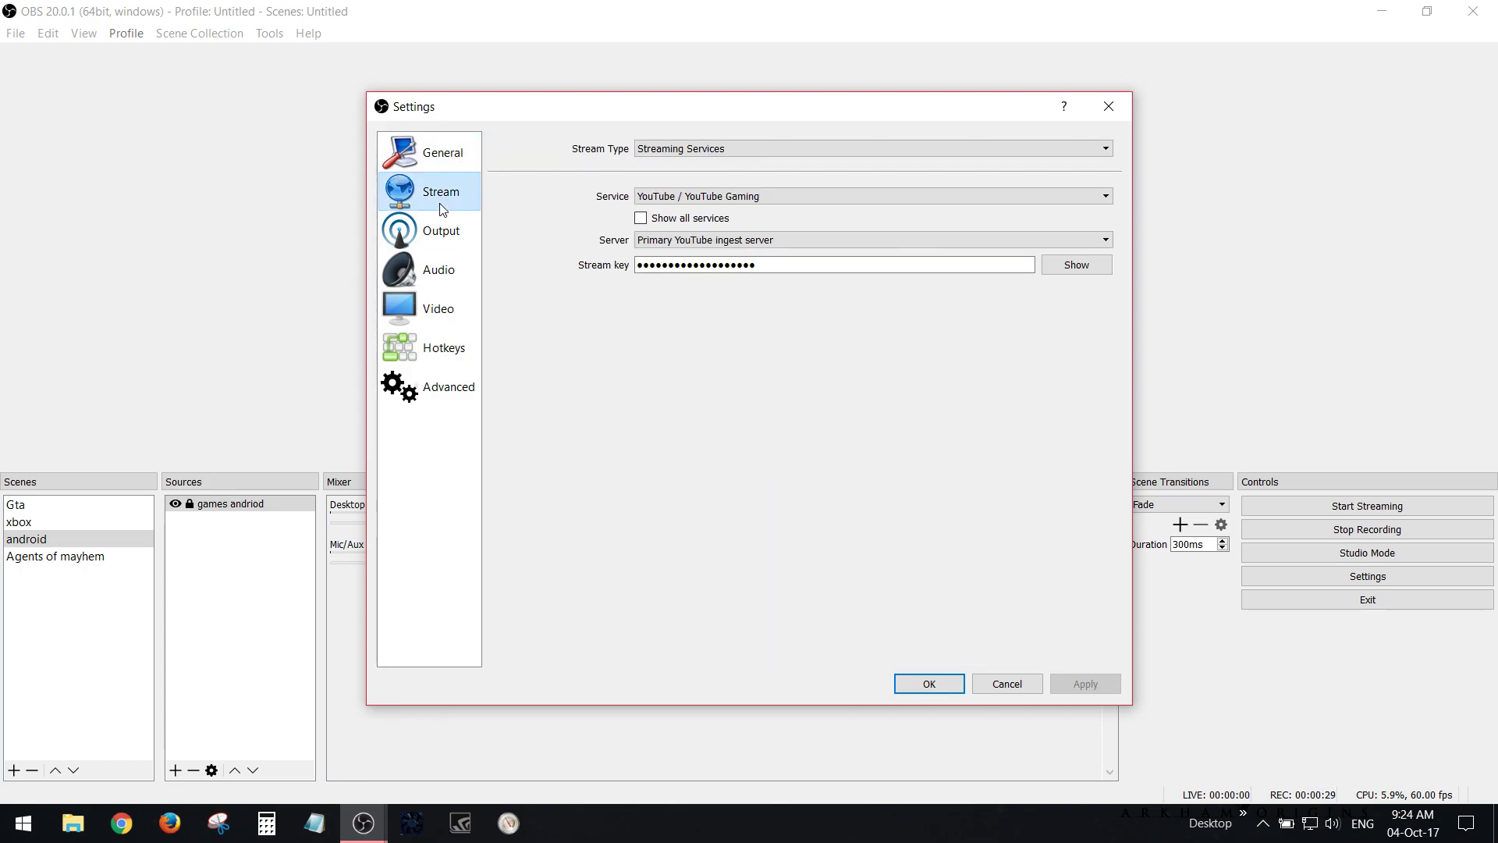
pyautogui.click(741, 151)
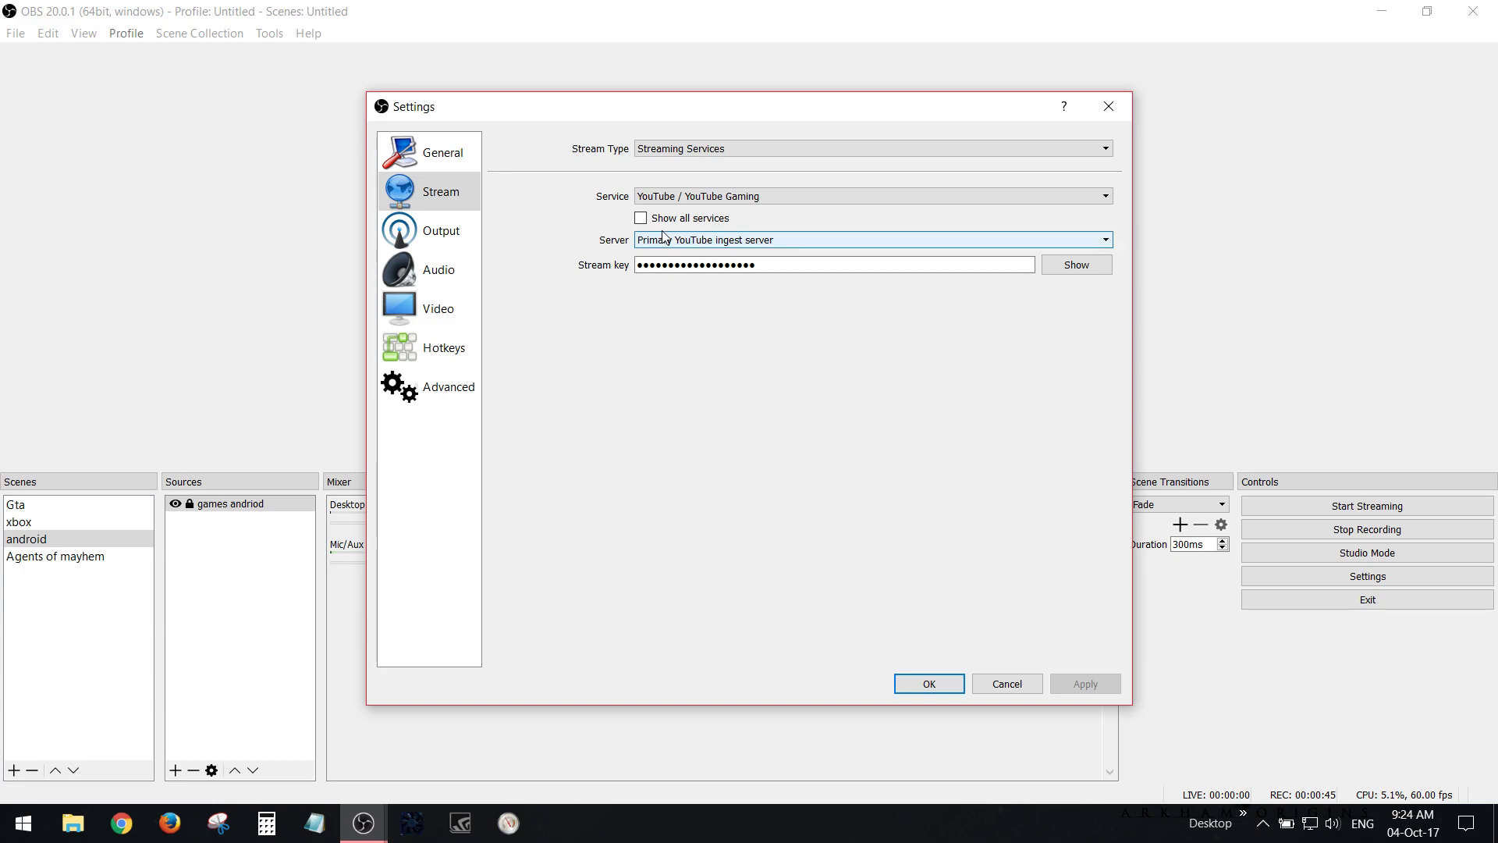
# Review the streaming encoder, keeping CBR rate control at 4500 bitrate
pyautogui.click(442, 233)
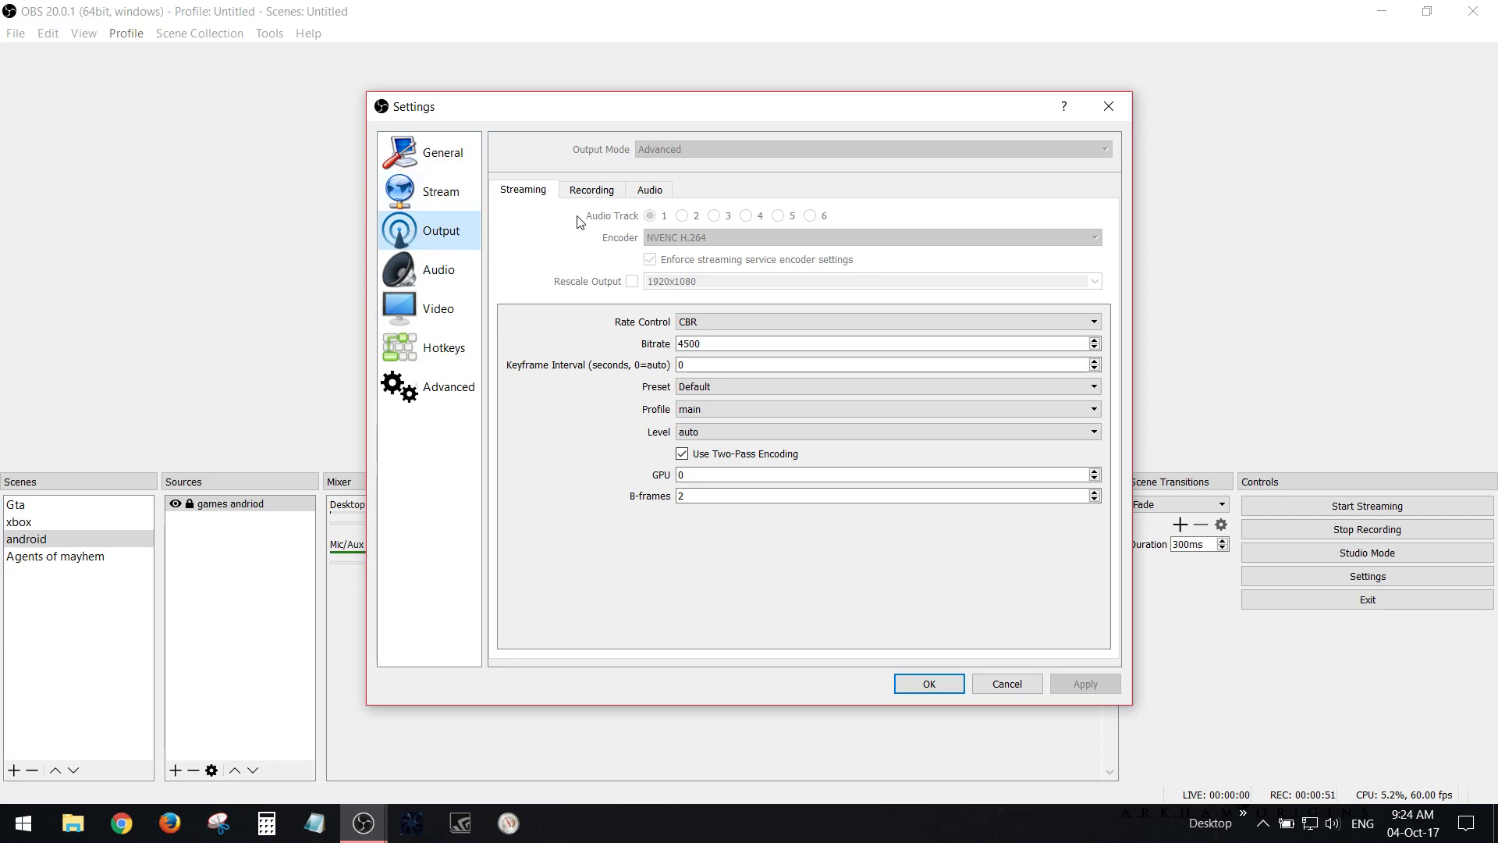
pyautogui.click(709, 327)
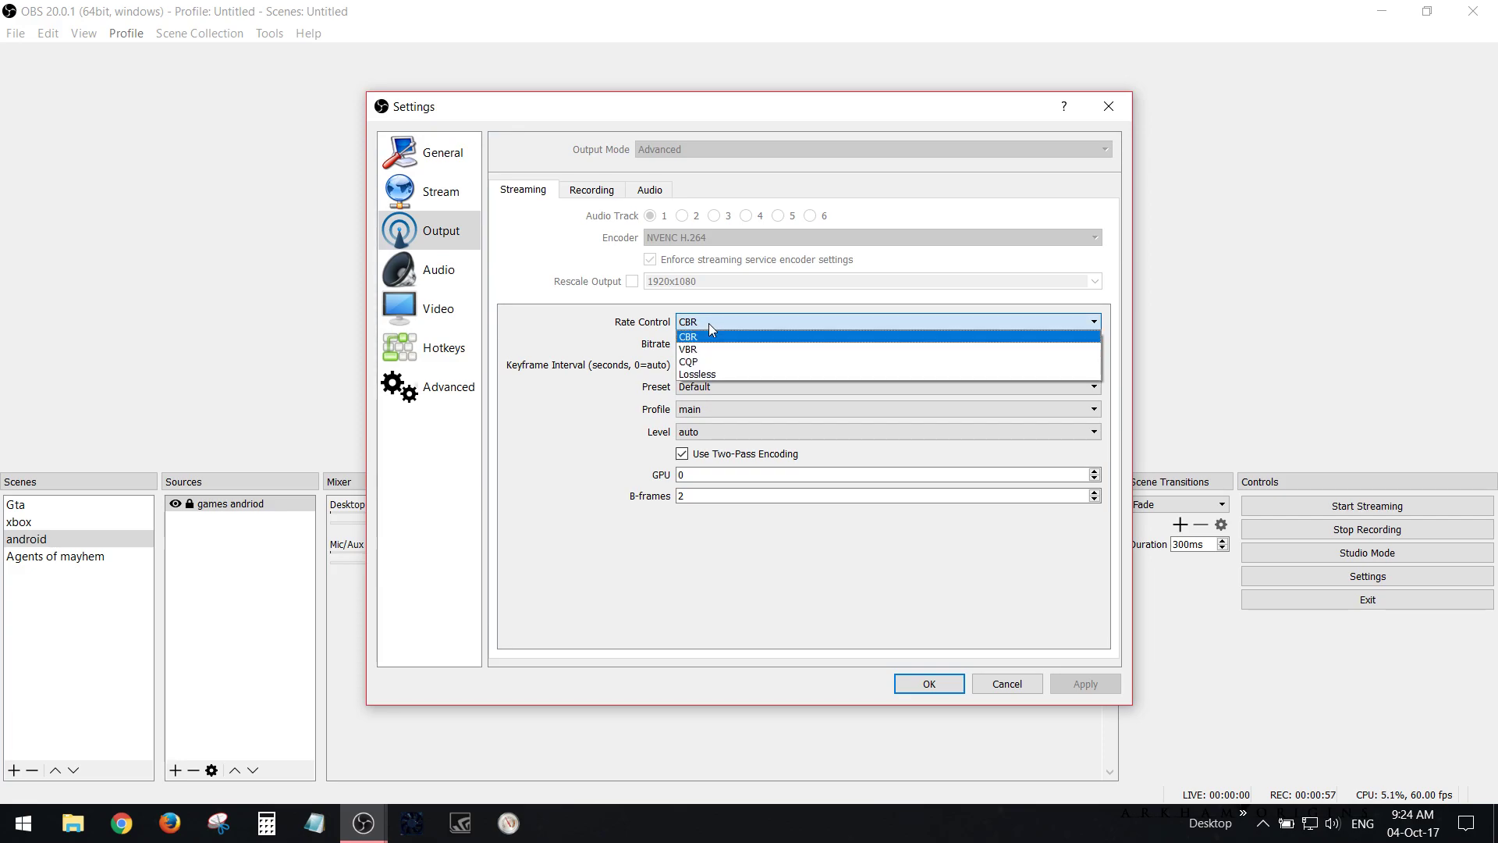
pyautogui.click(709, 323)
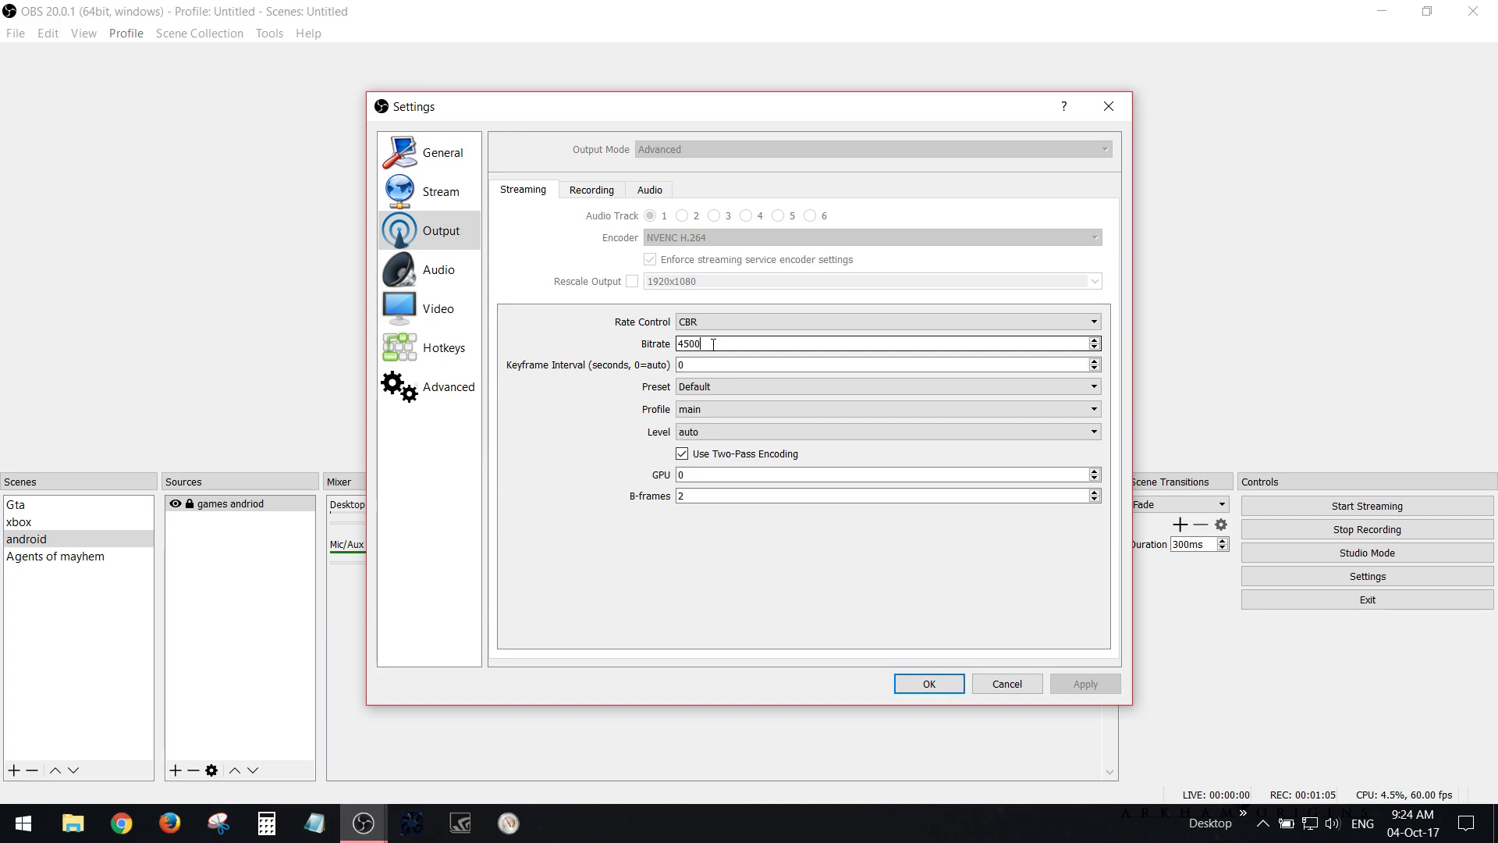
pyautogui.click(705, 369)
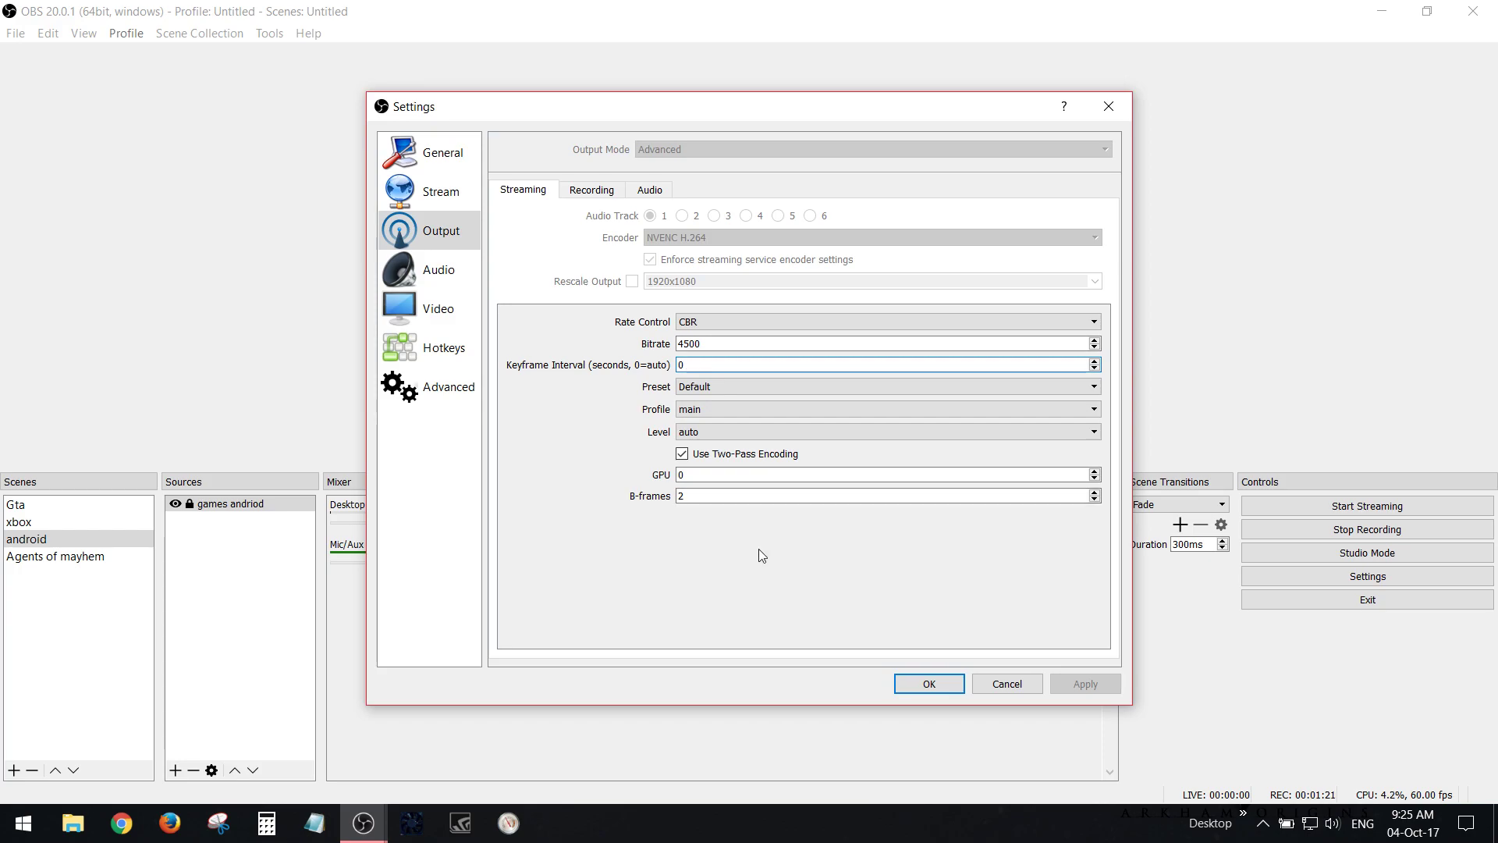
pyautogui.click(735, 542)
# Browse the Recording and Audio output tabs, then go back to Streaming
pyautogui.click(600, 194)
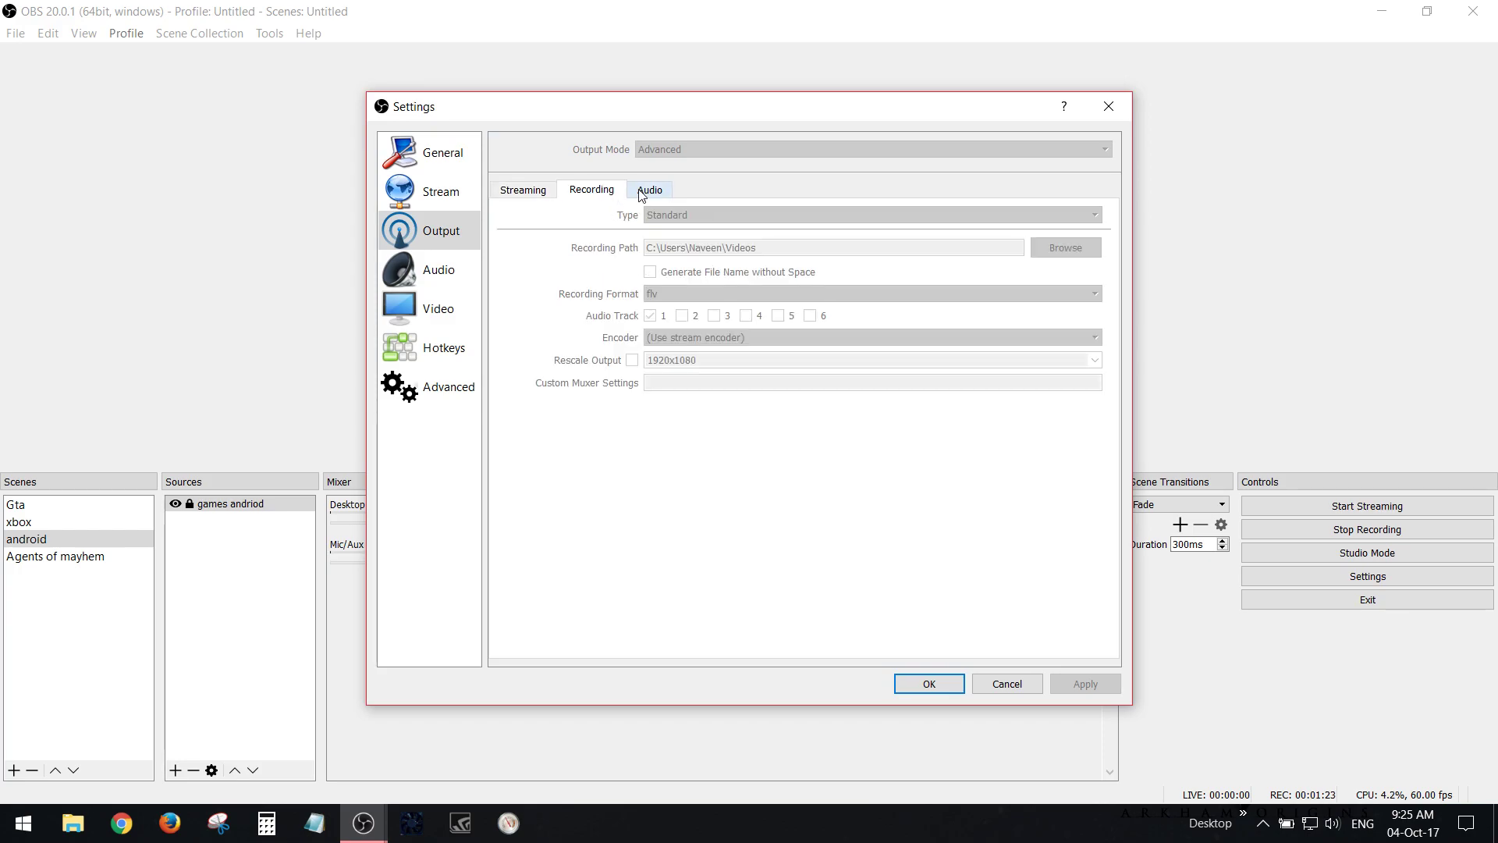
pyautogui.click(641, 195)
pyautogui.click(601, 194)
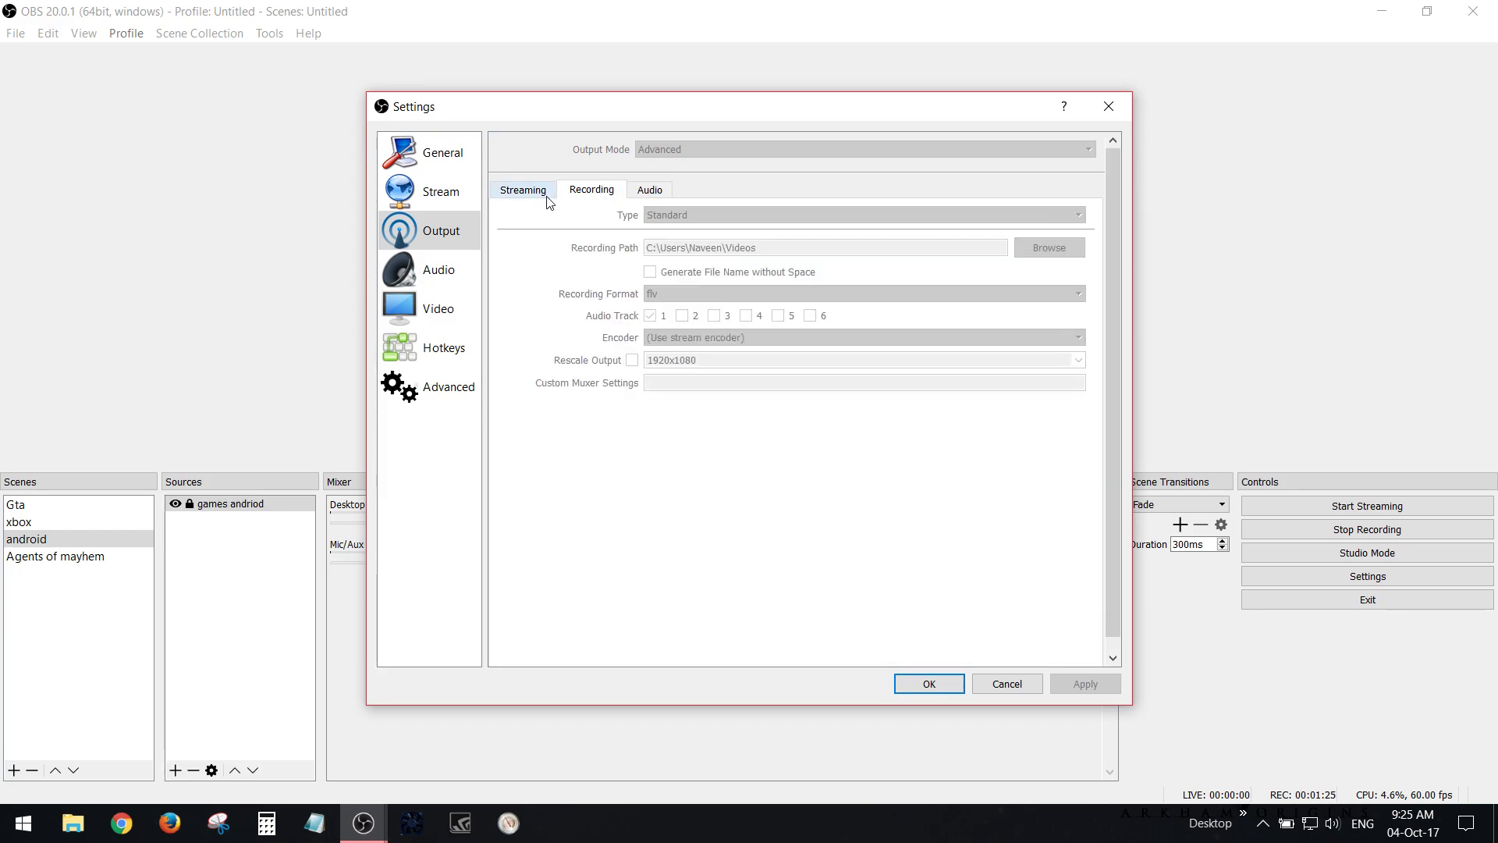
pyautogui.click(644, 192)
pyautogui.click(592, 191)
pyautogui.click(542, 192)
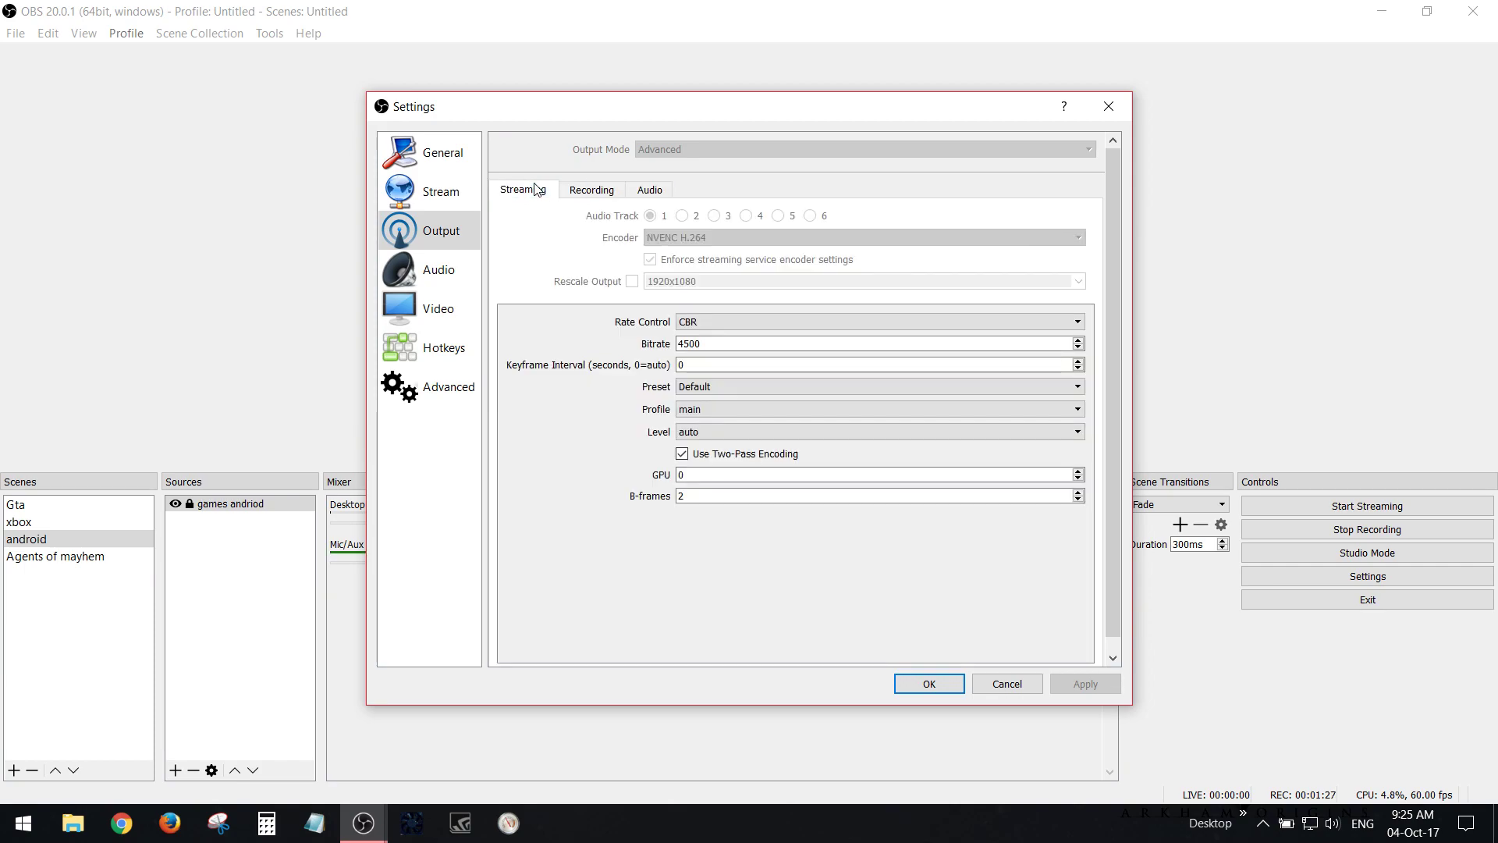
# Keep the 44.1khz audio sample rate and view the 1920x1080, 60 FPS video settings
pyautogui.click(450, 279)
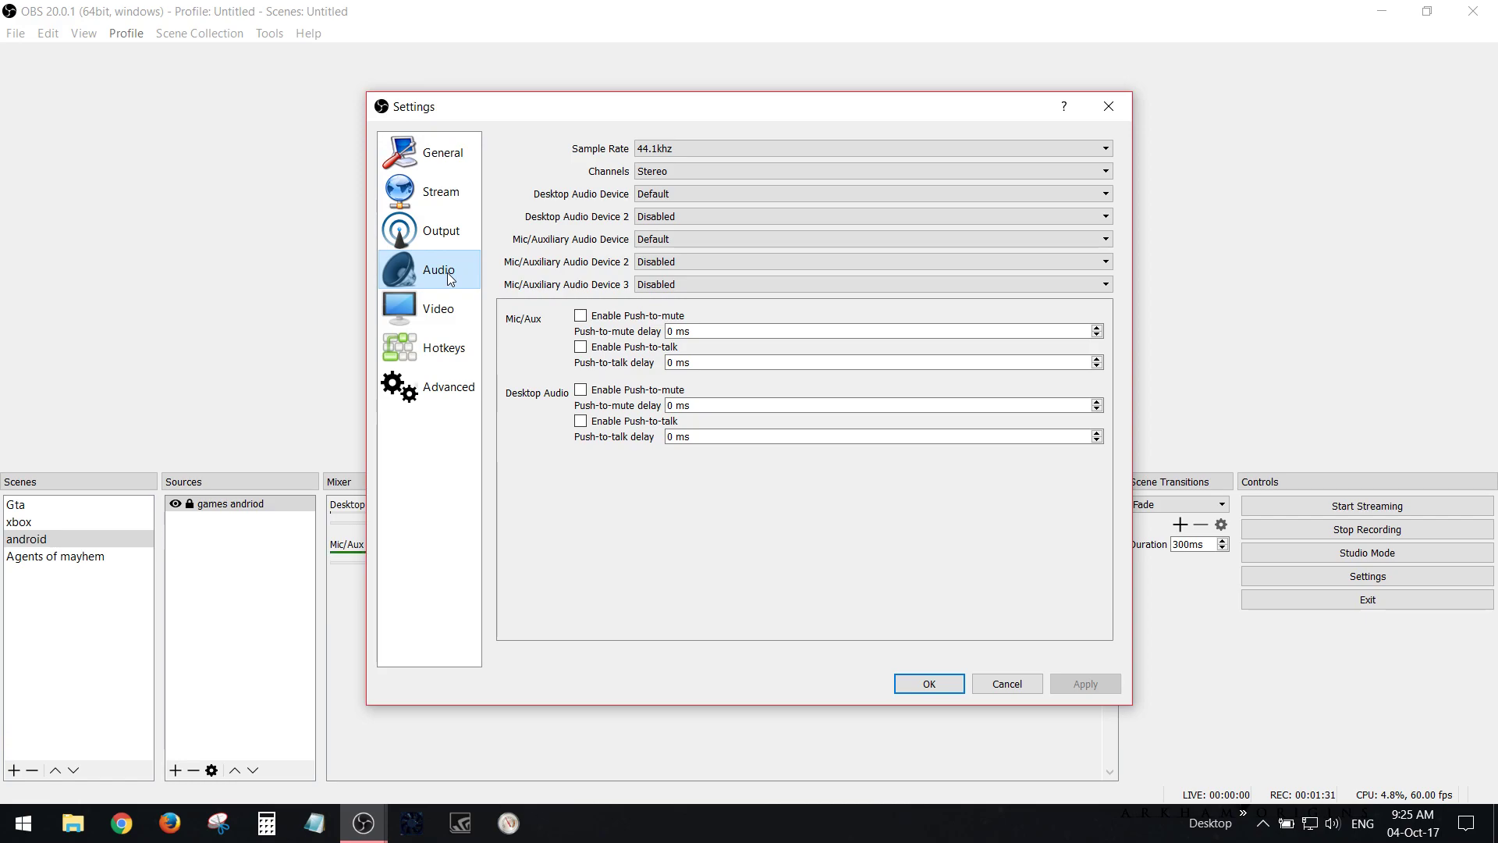
pyautogui.click(922, 156)
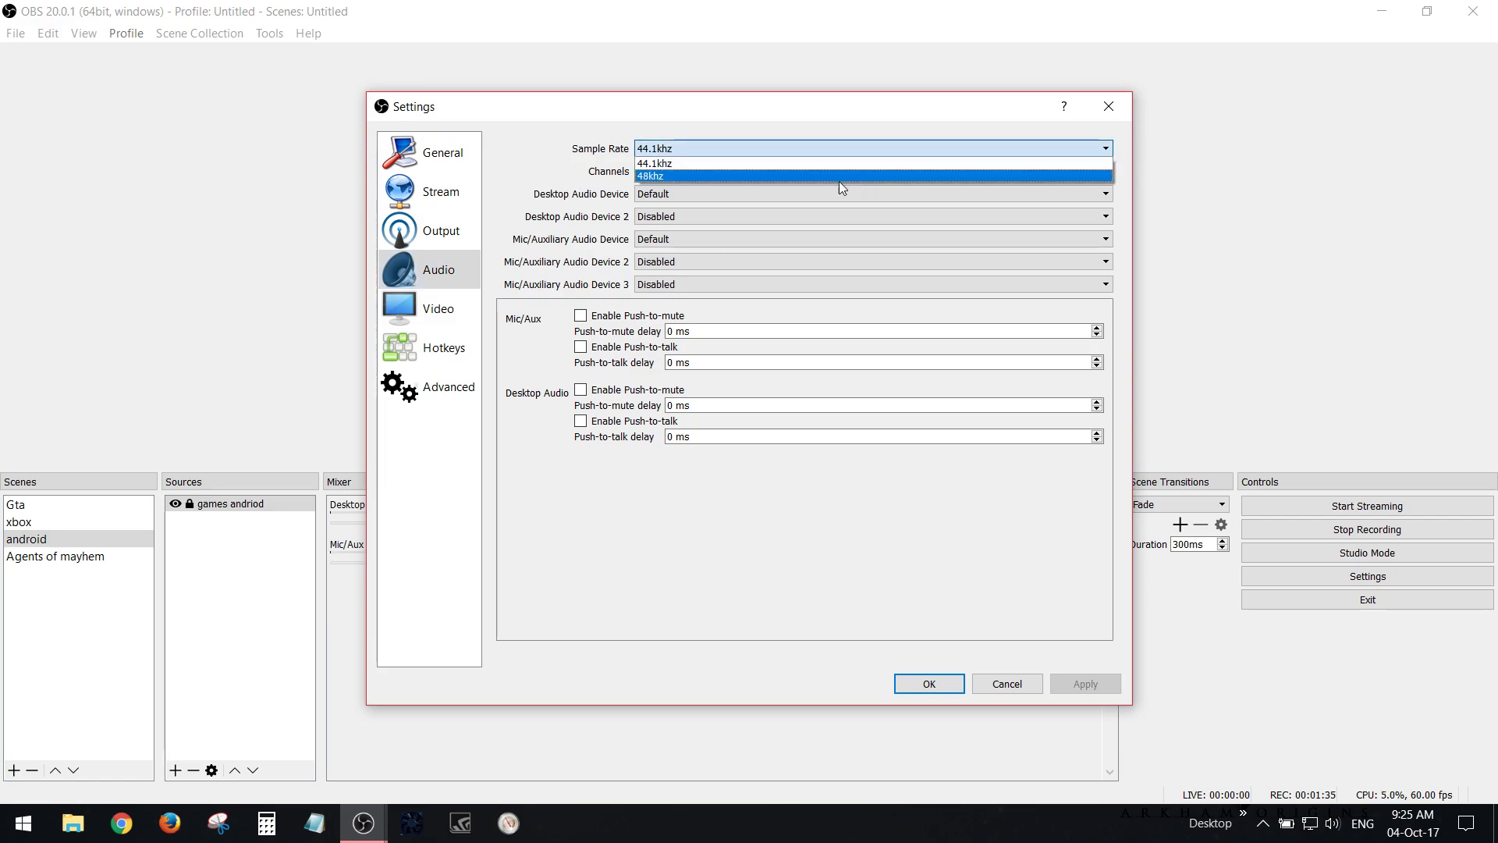
pyautogui.click(799, 165)
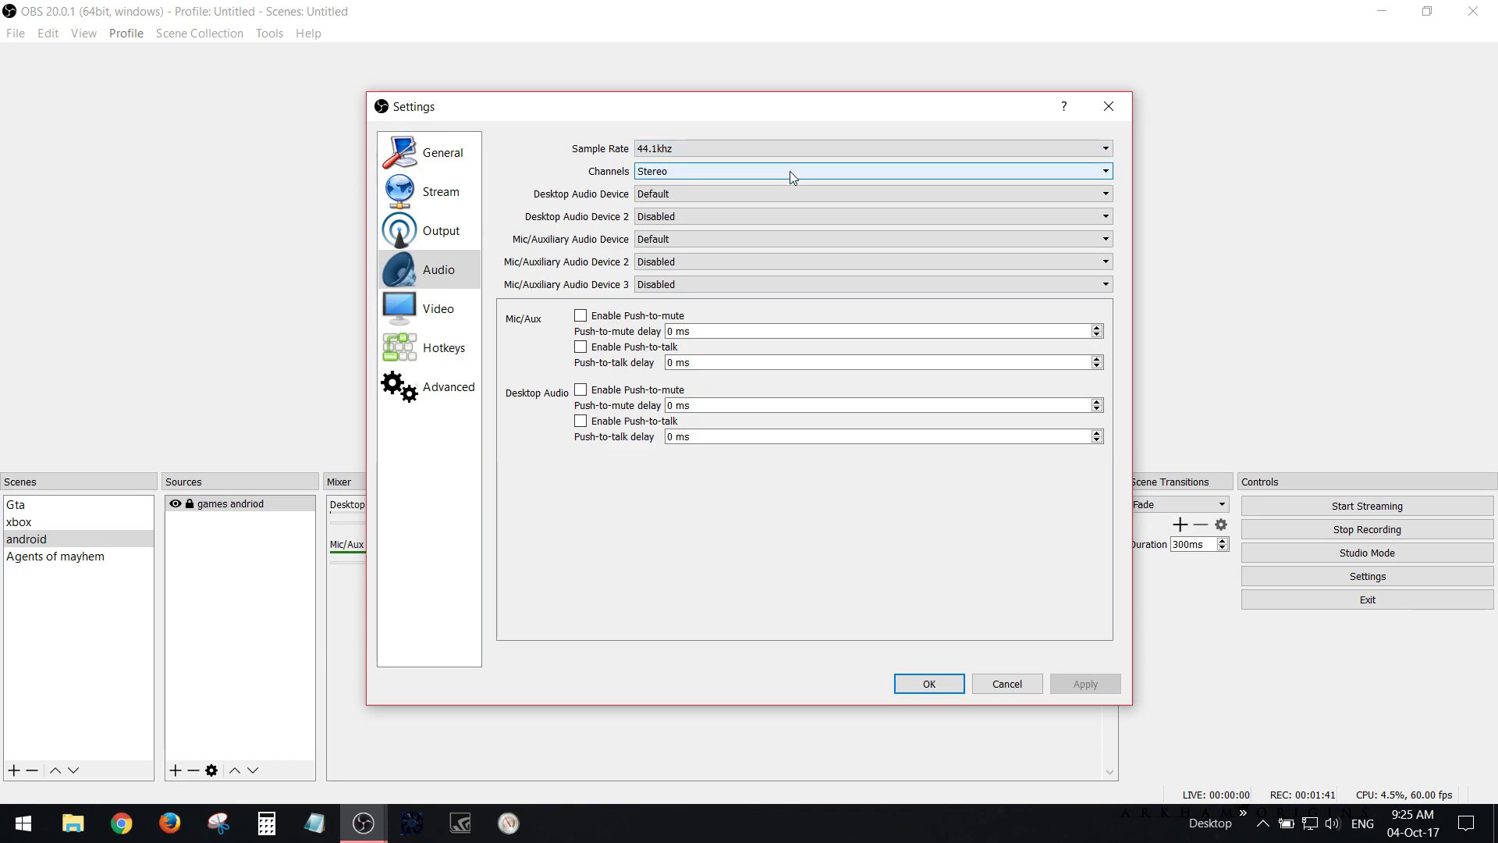
pyautogui.click(437, 312)
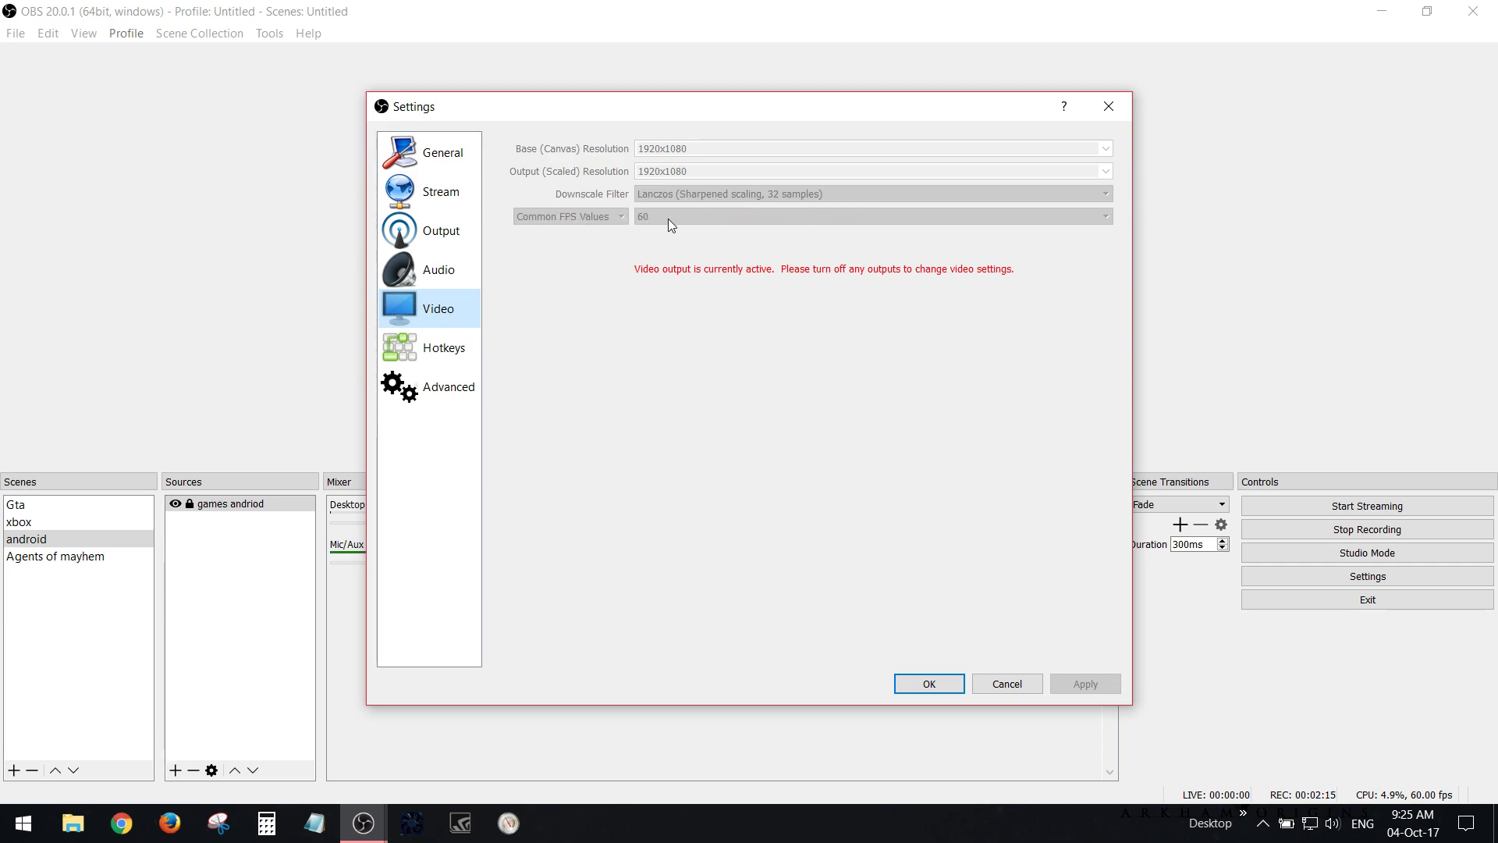
# Inspect the Mic/Aux push-to-talk and push-to-mute hotkeys
pyautogui.click(456, 355)
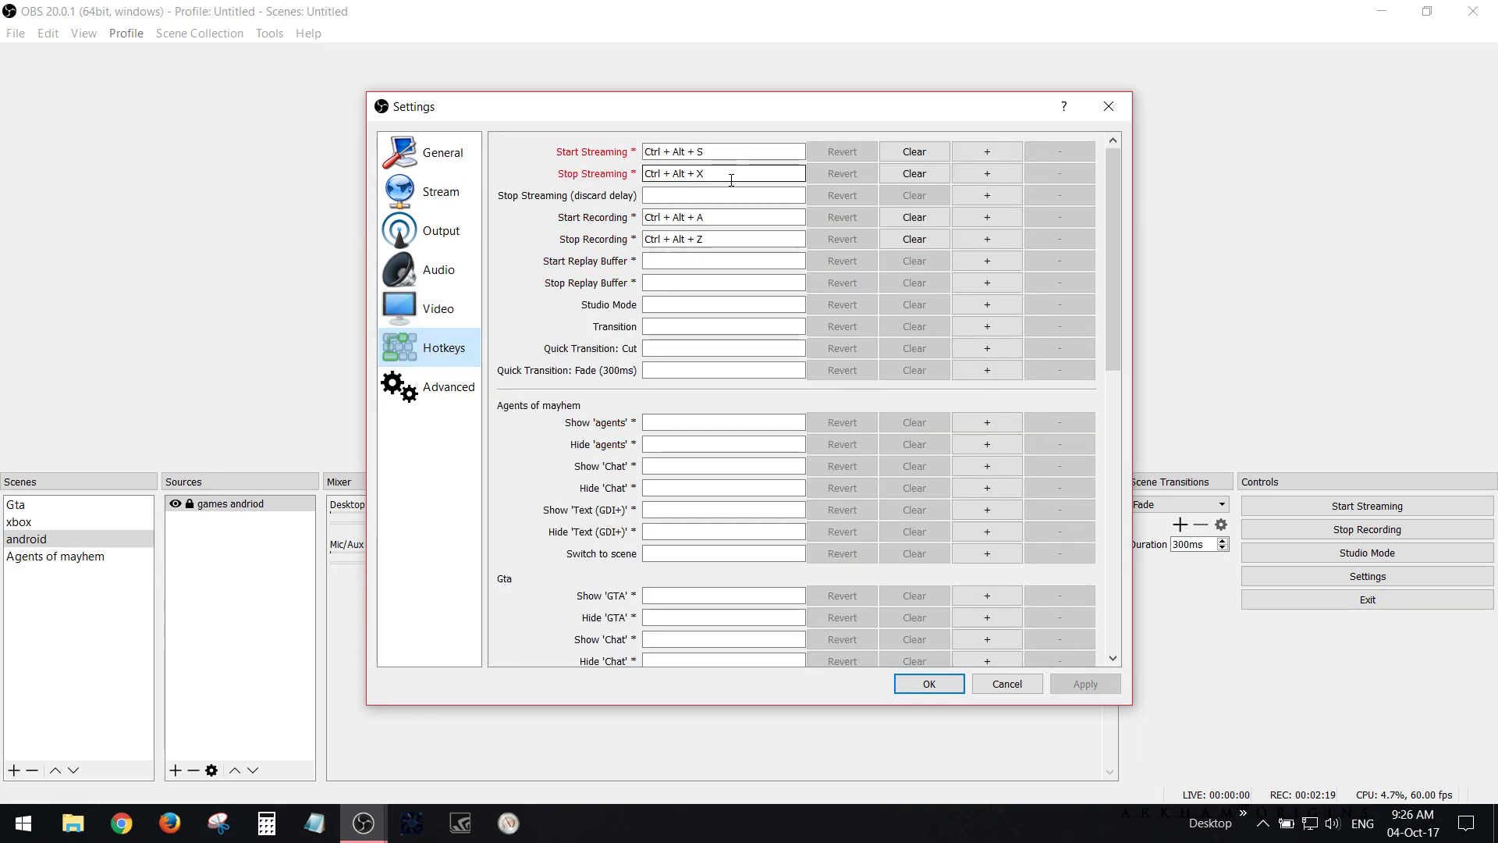
pyautogui.scroll(-2, 763, 354)
pyautogui.scroll(-2, 764, 354)
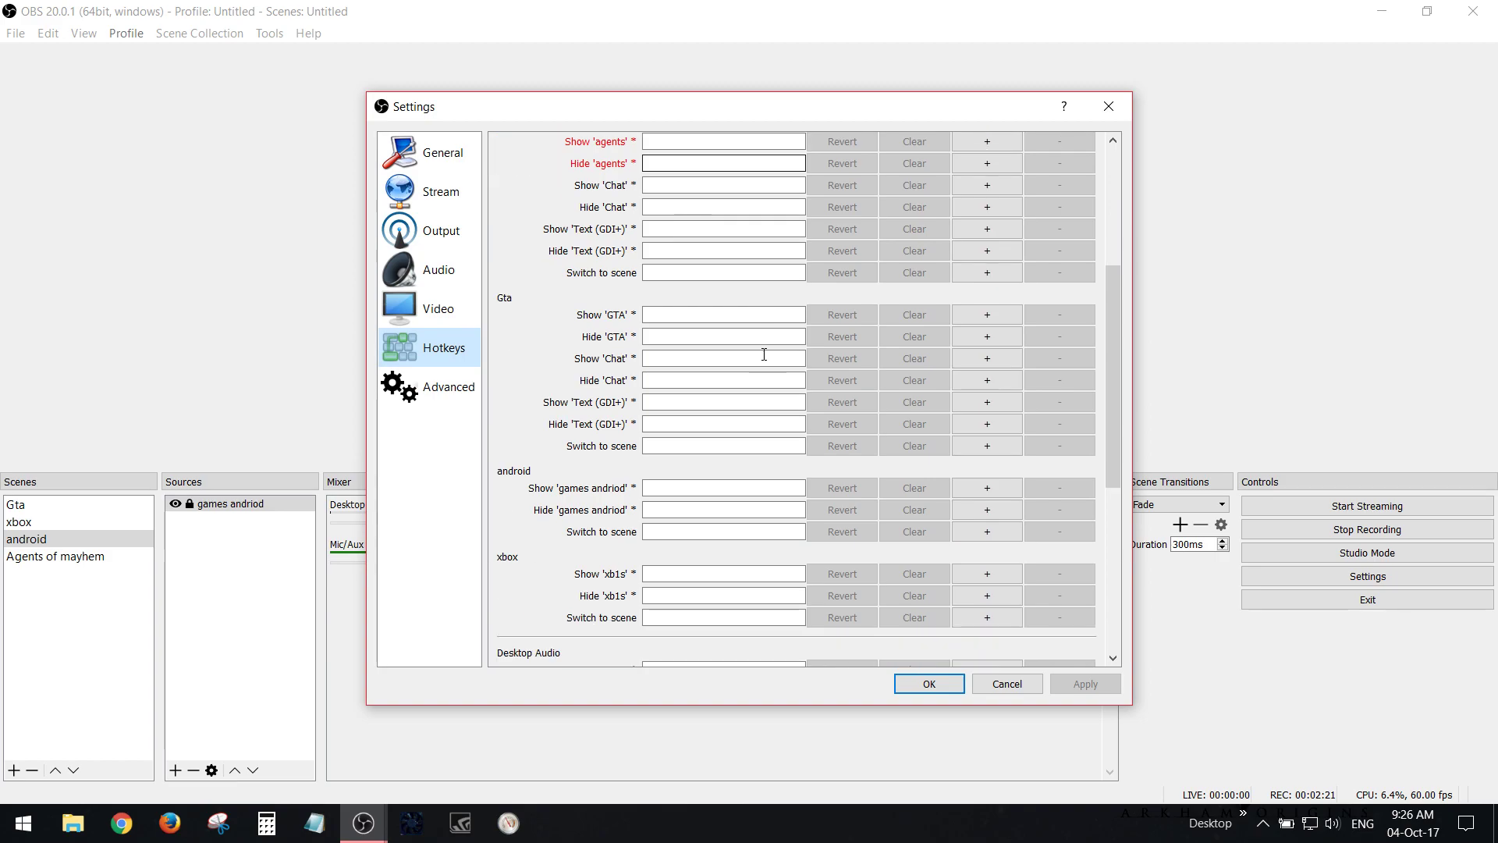
pyautogui.scroll(-3, 763, 353)
pyautogui.scroll(-3, 763, 354)
pyautogui.scroll(-1, 763, 354)
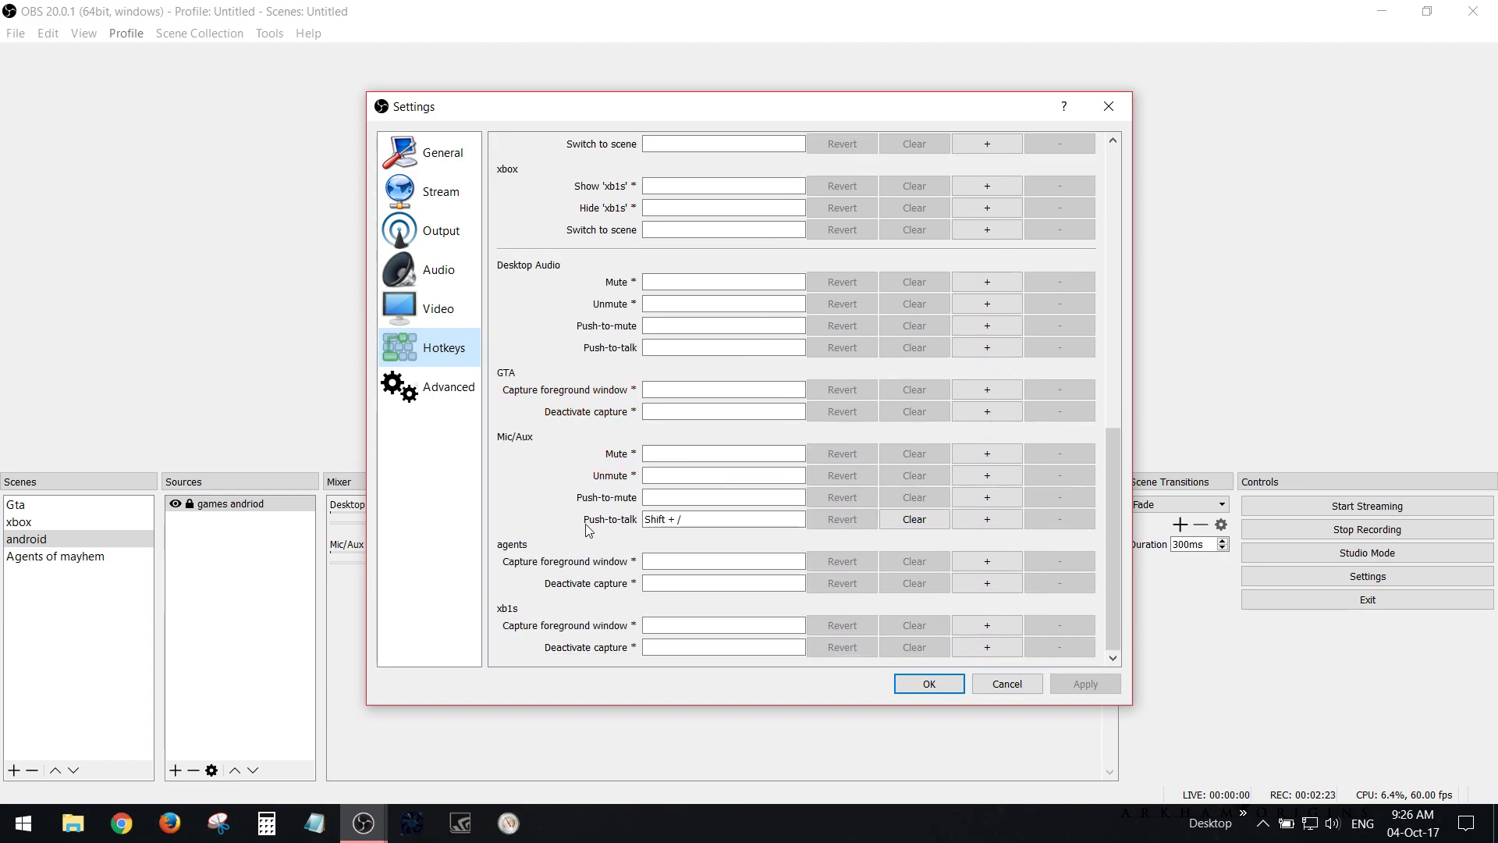
pyautogui.click(708, 523)
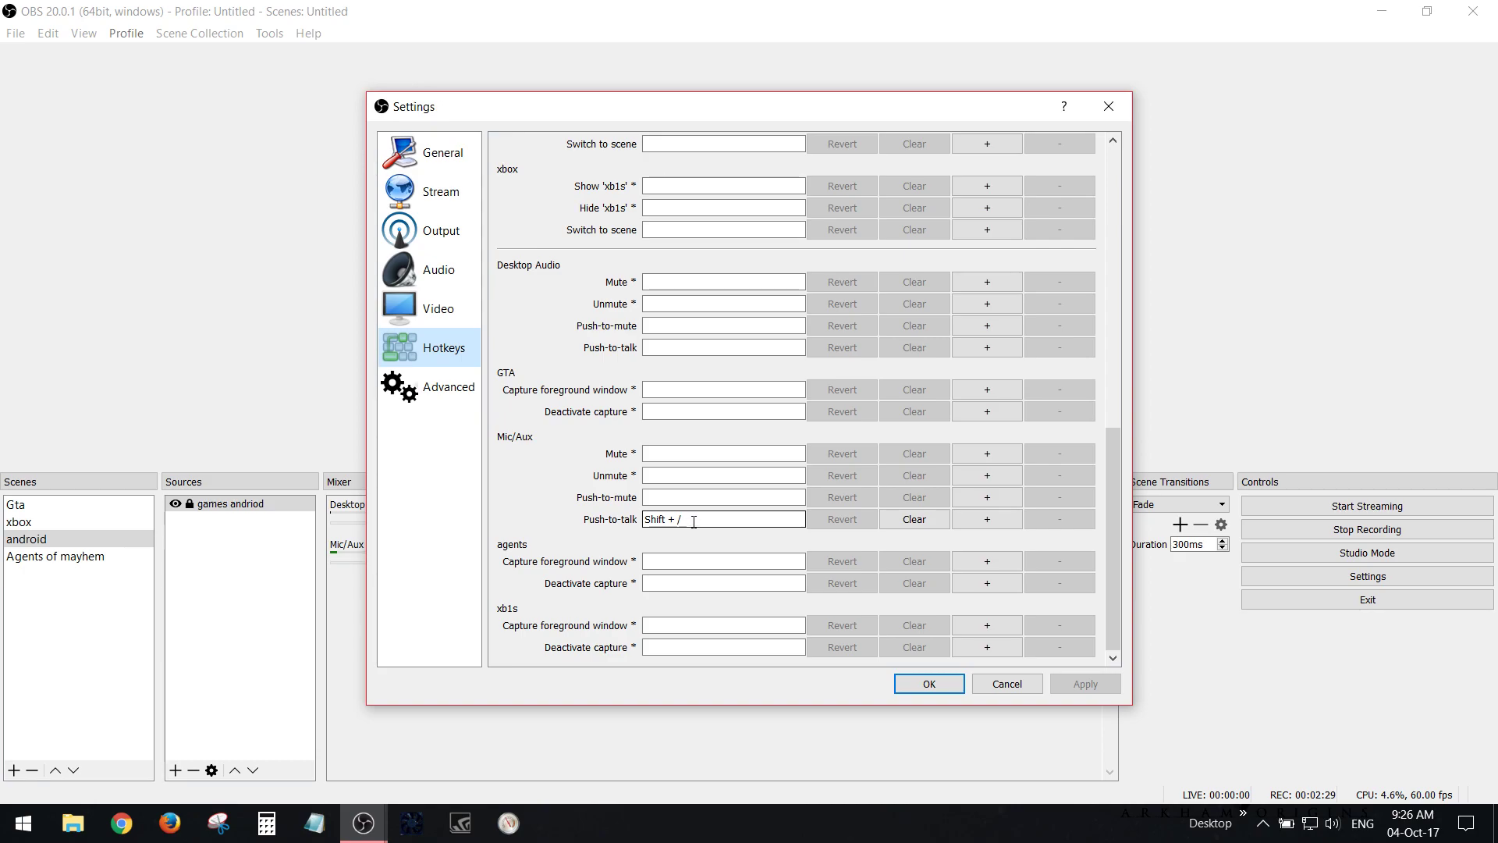
pyautogui.click(707, 501)
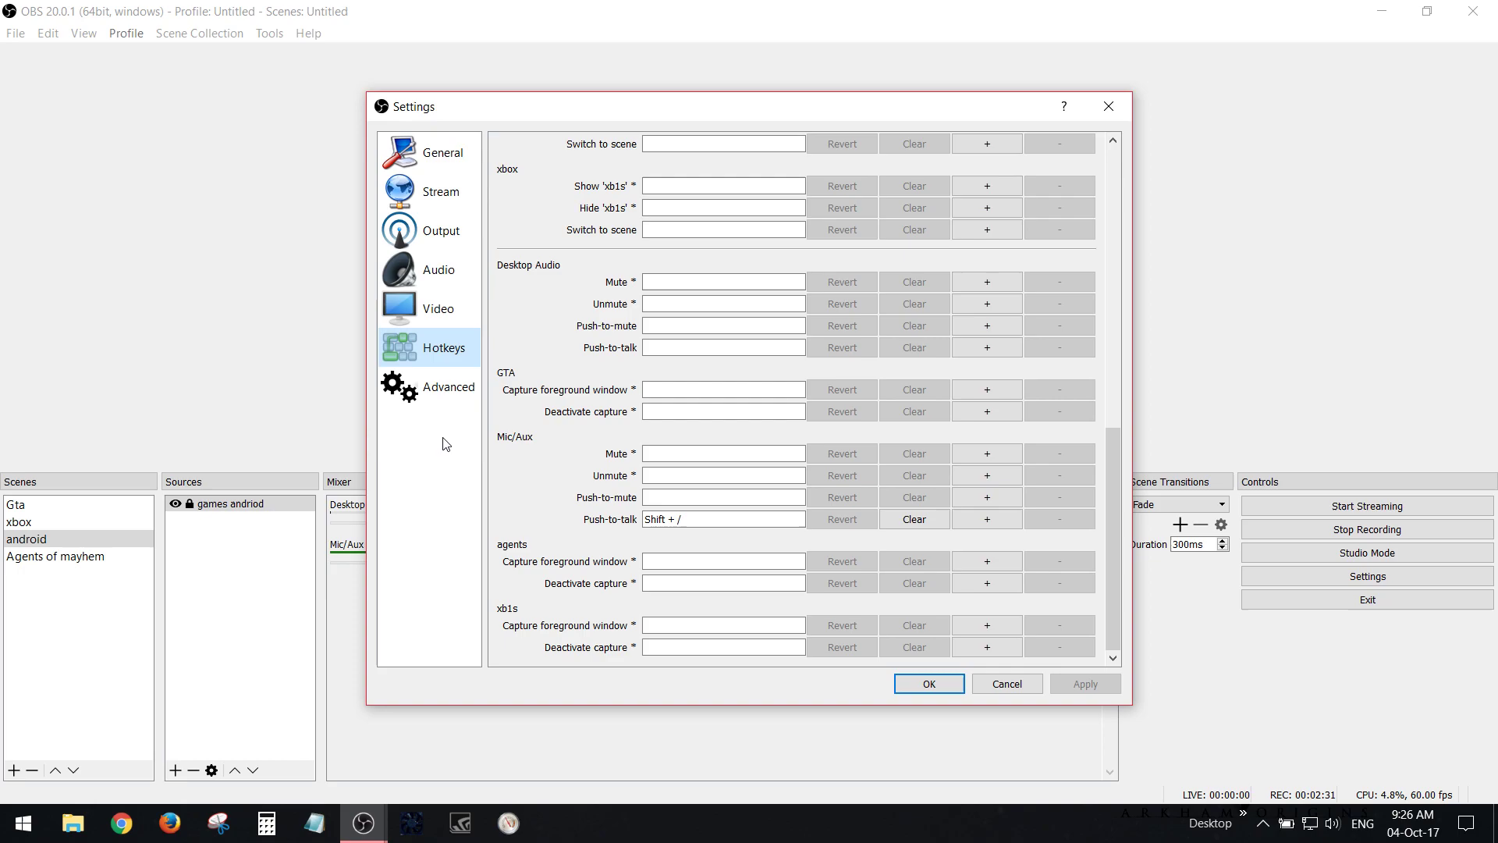
# Keep Normal process priority in Advanced settings and return to General
pyautogui.click(450, 387)
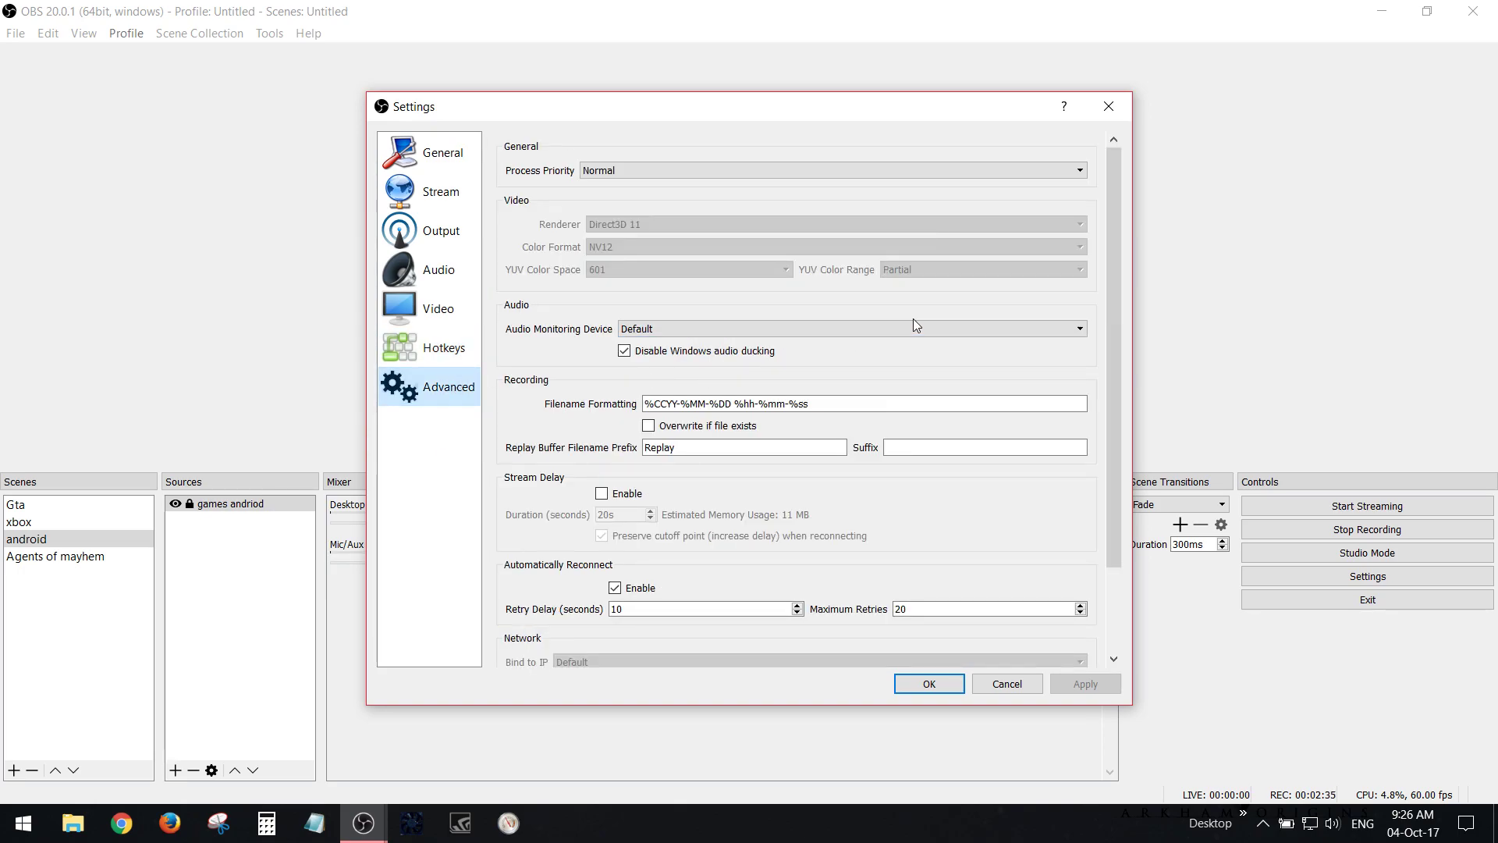
pyautogui.scroll(-2, 937, 328)
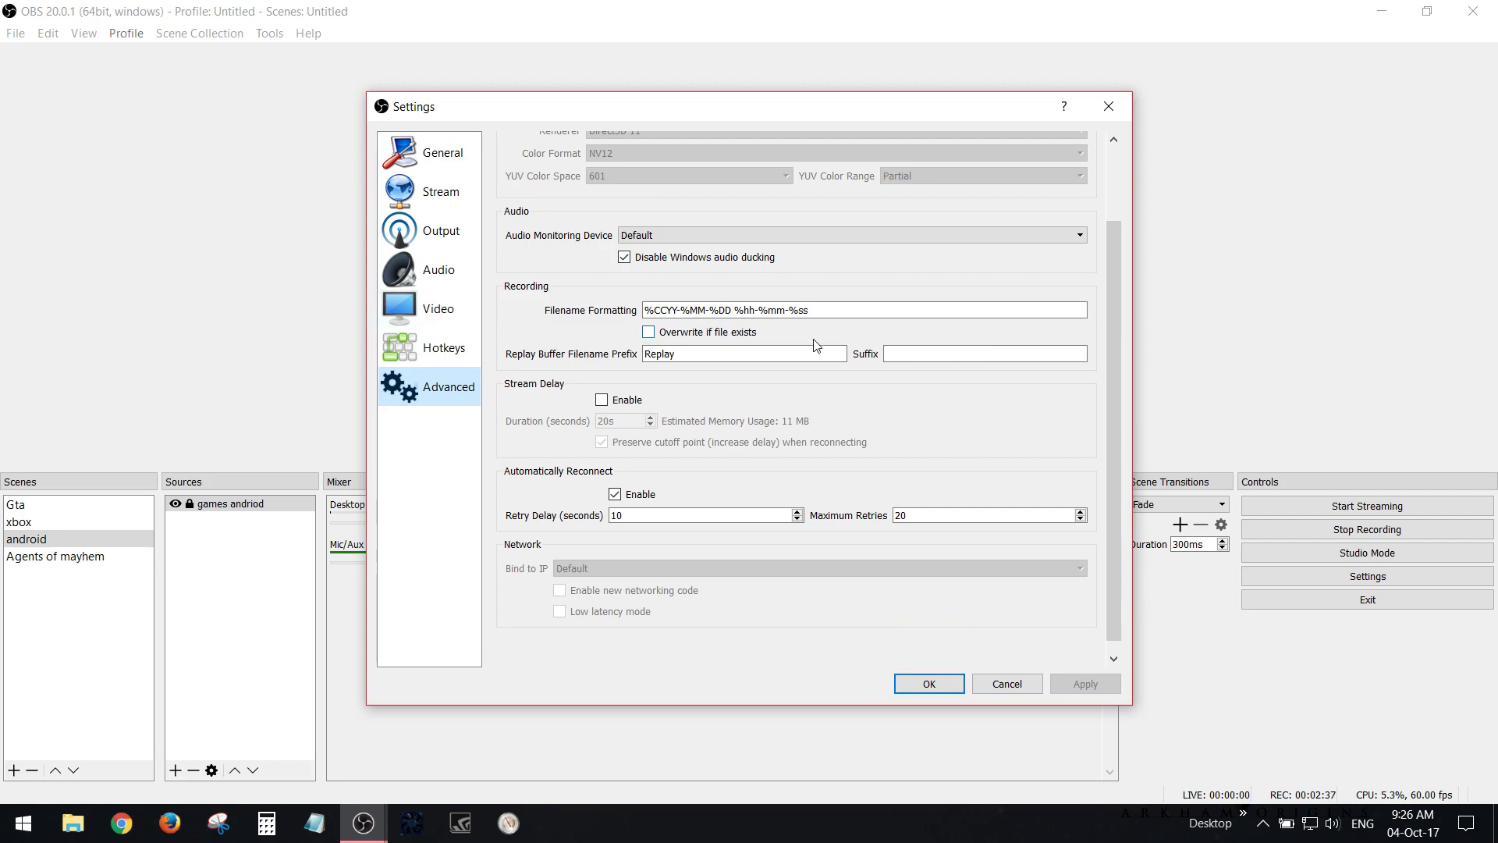
pyautogui.scroll(2, 1050, 478)
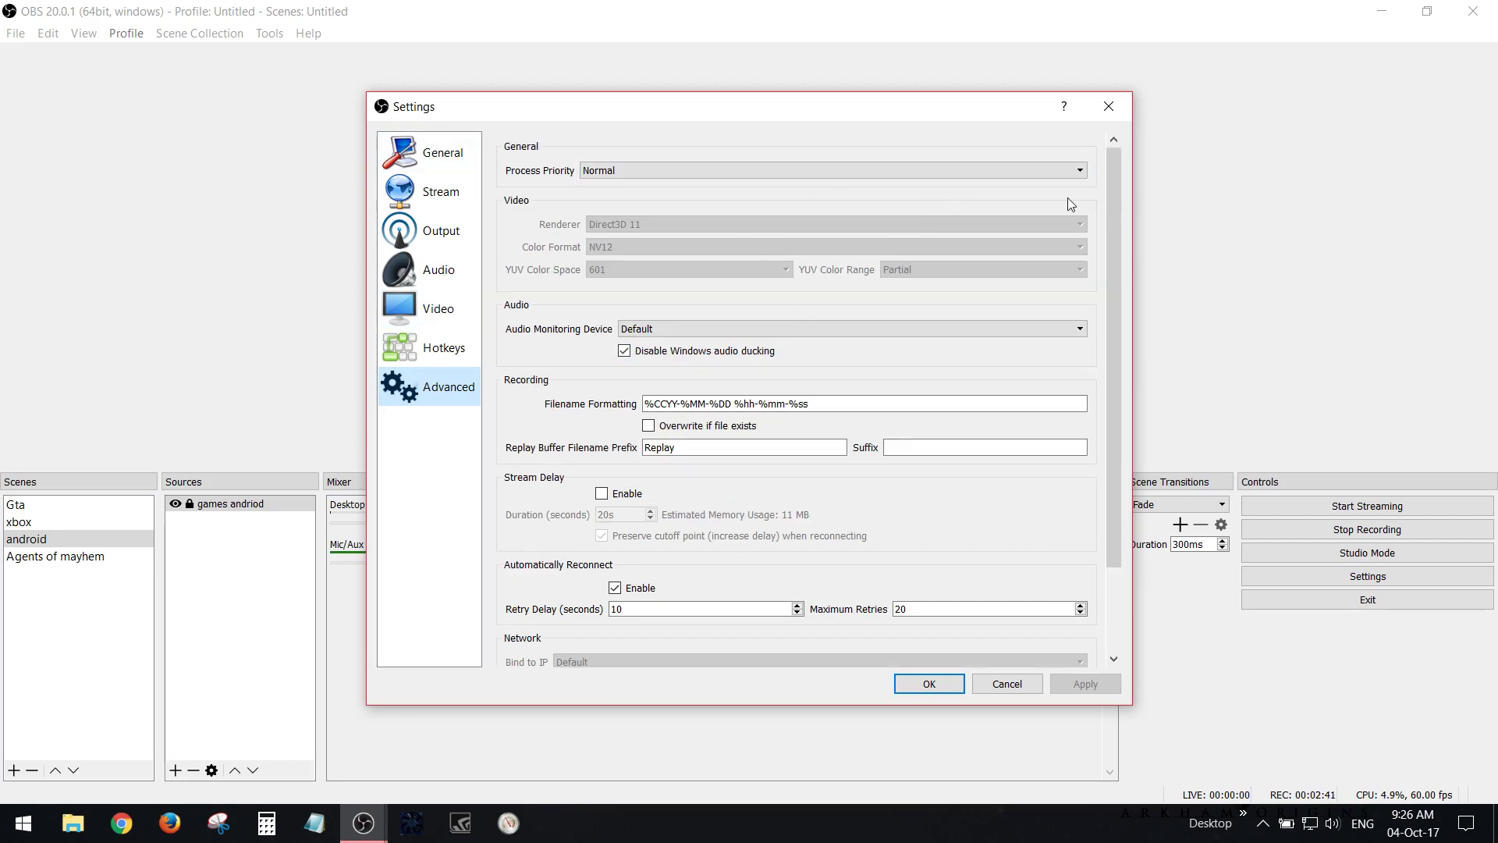
pyautogui.click(663, 173)
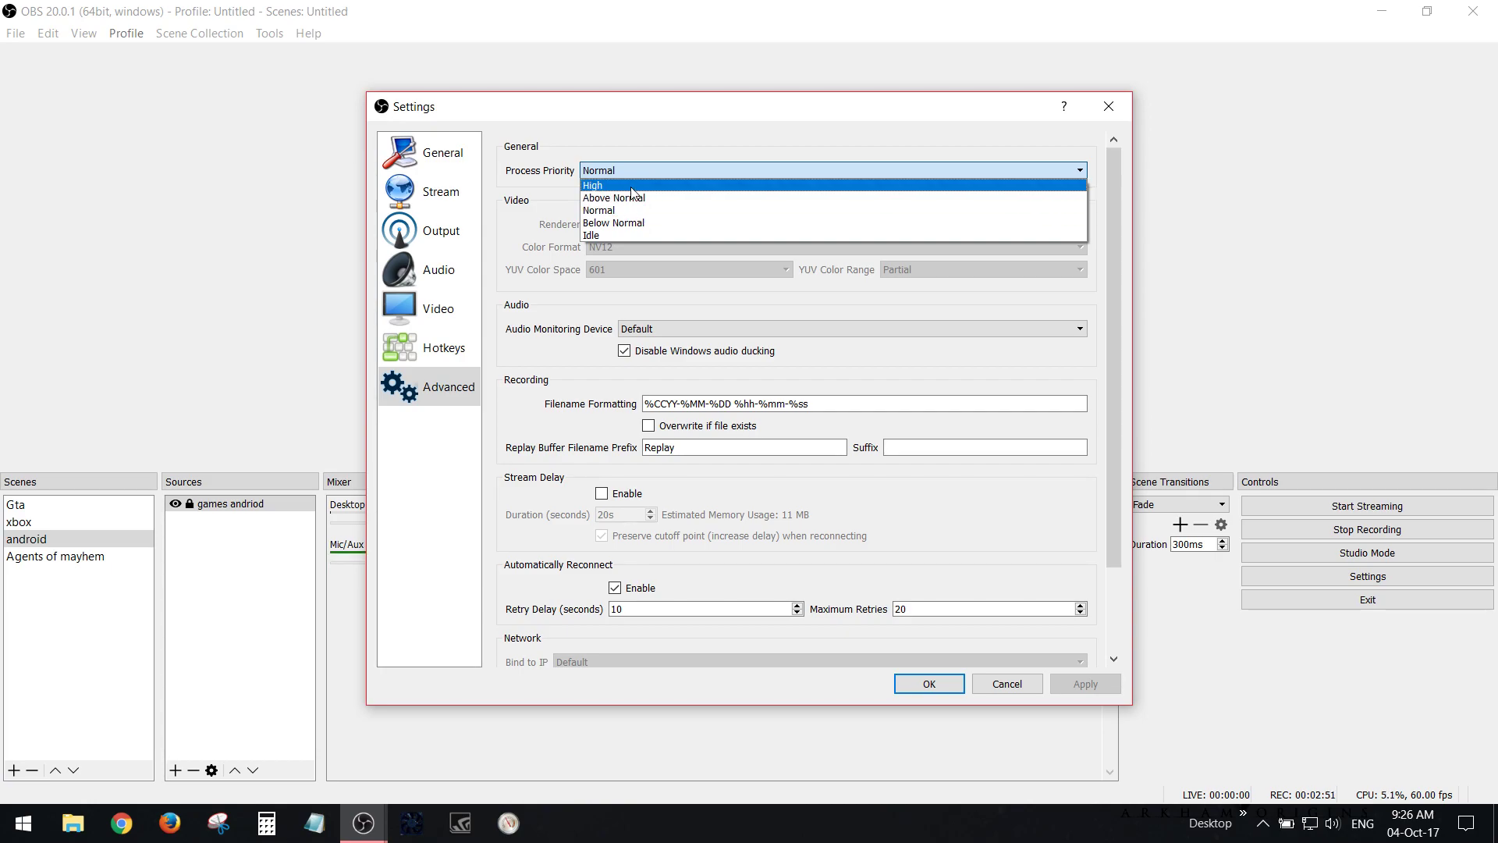
pyautogui.click(629, 211)
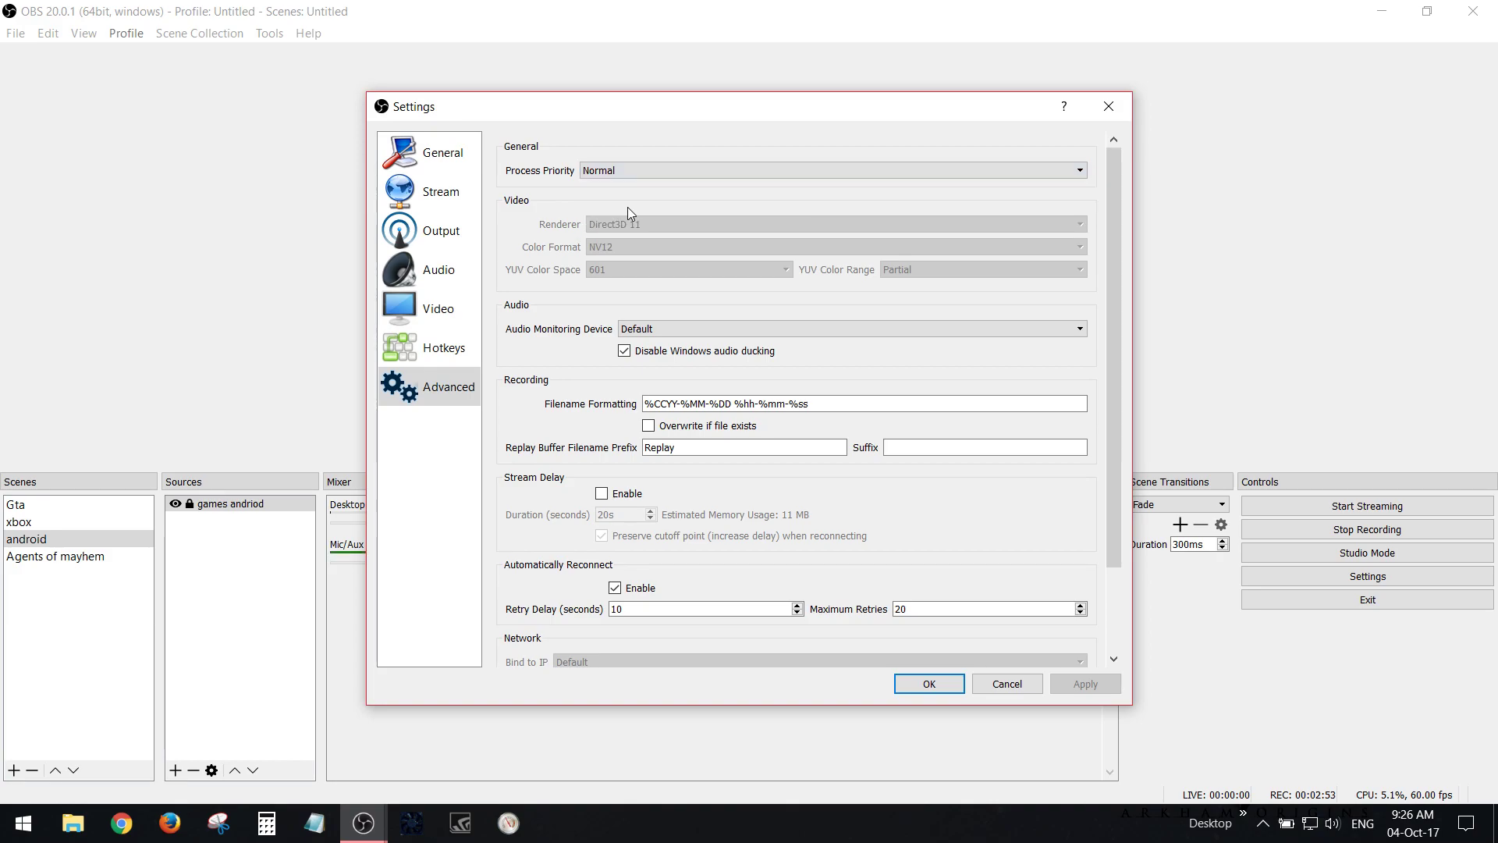
pyautogui.click(452, 164)
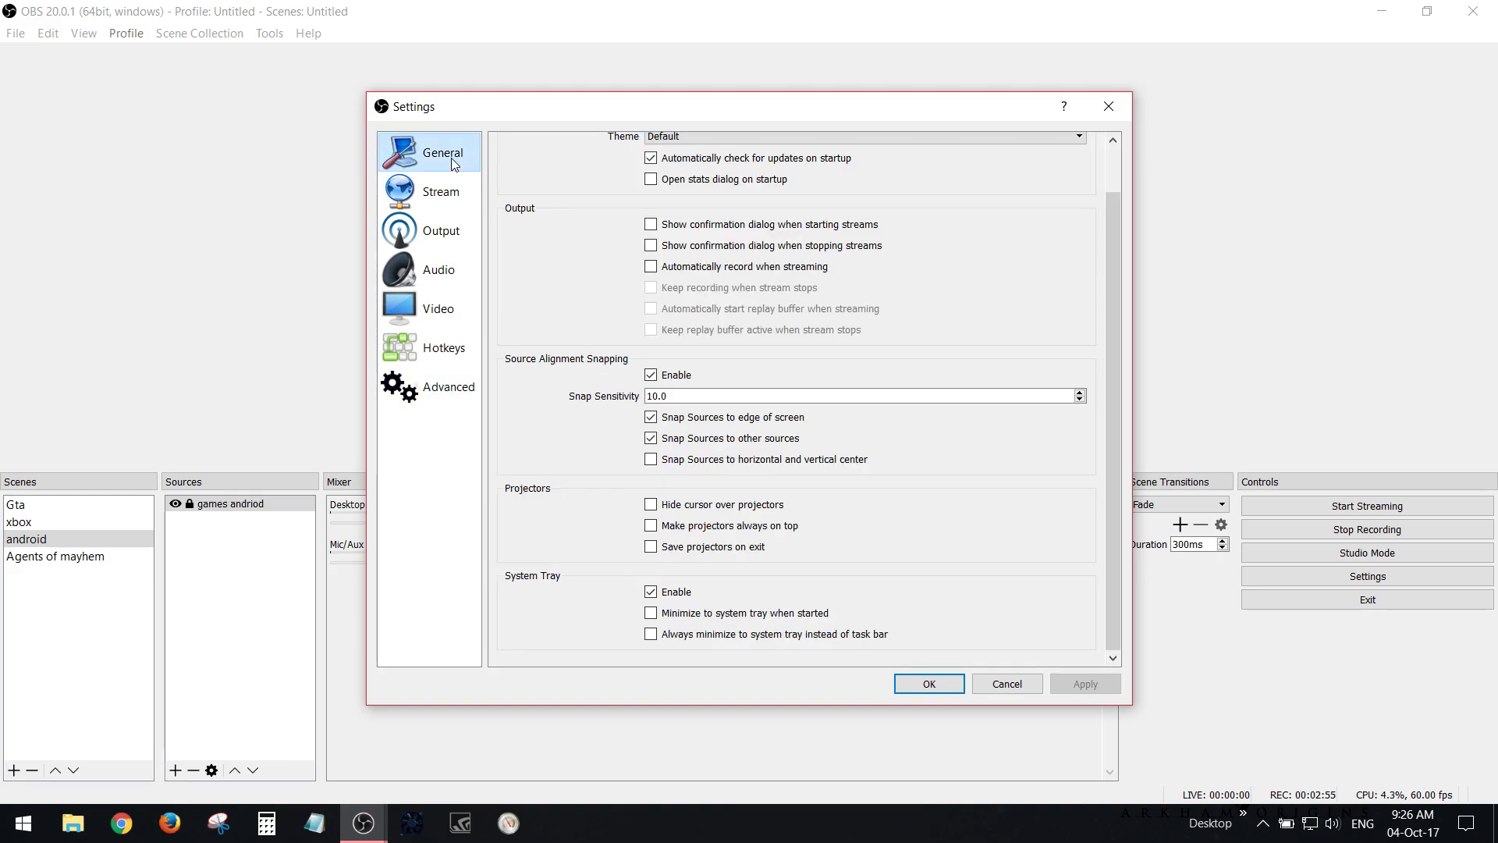
# Accept the OBS settings and launch Grand Theft Auto V from Steam's tray menu
pyautogui.click(929, 684)
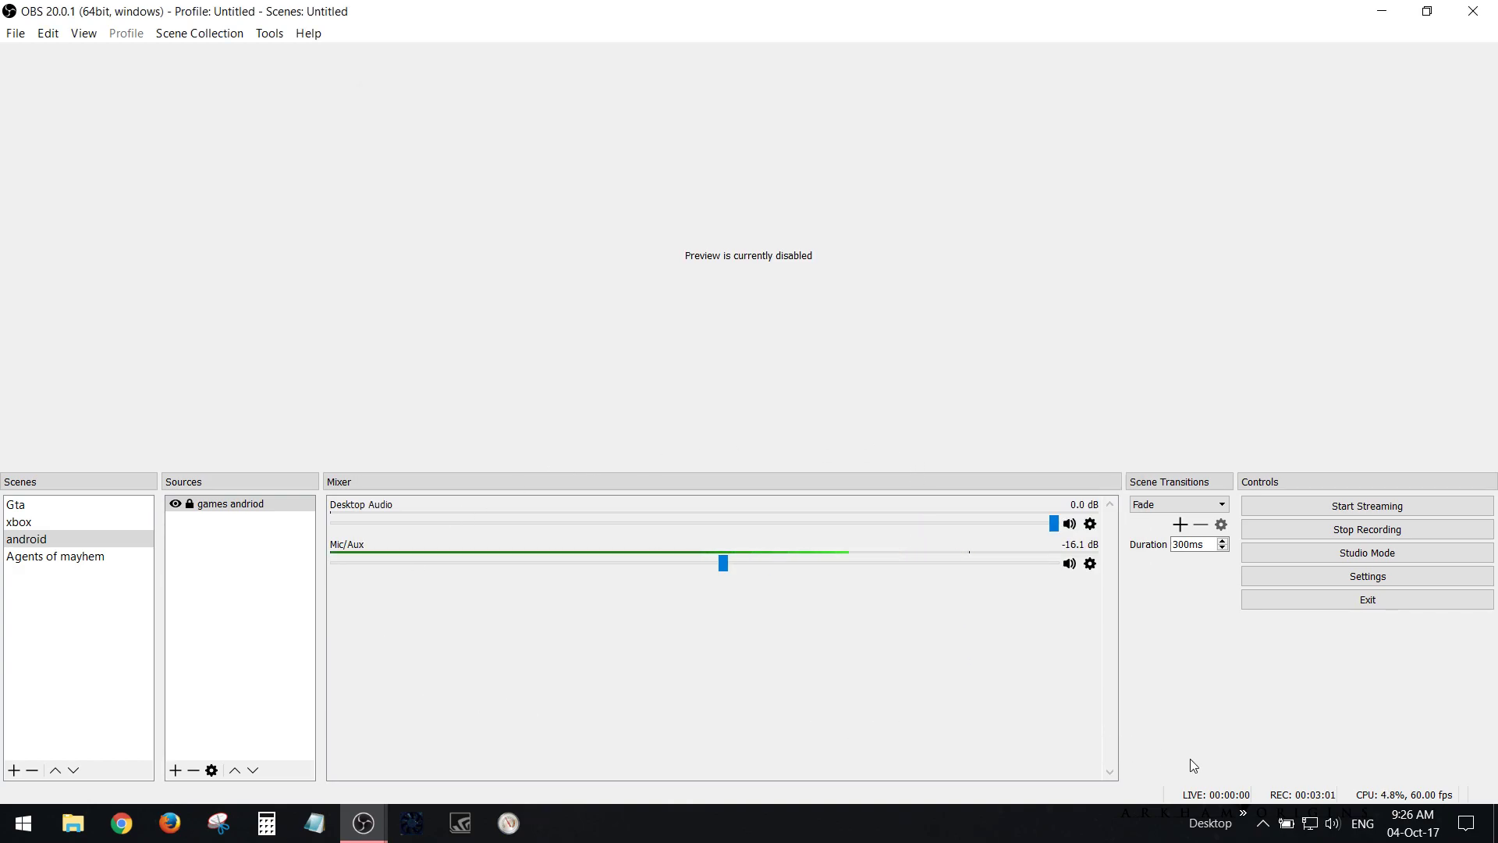
pyautogui.click(1264, 824)
pyautogui.rightClick(1283, 784)
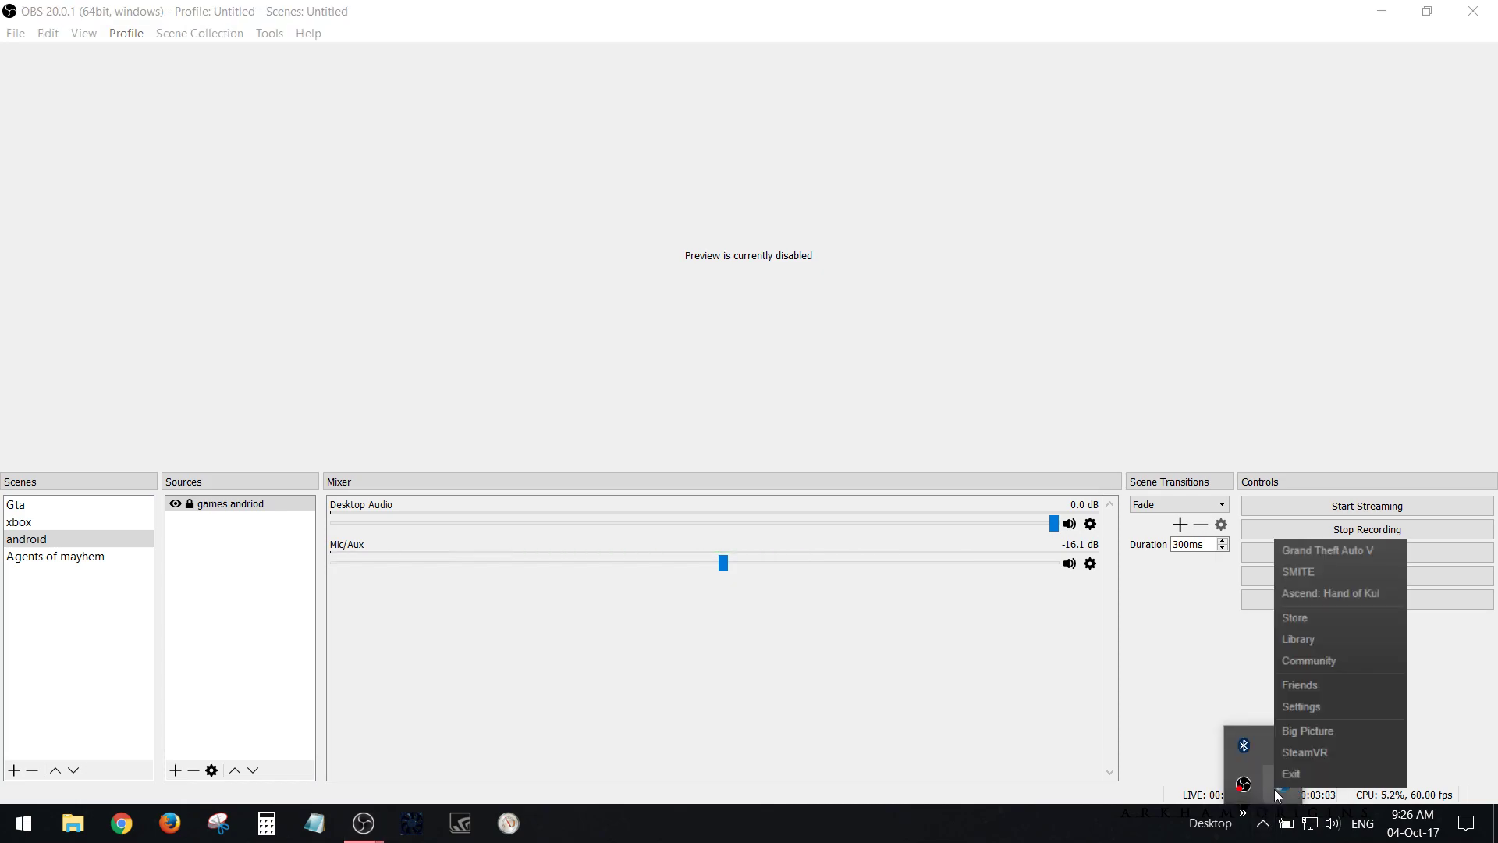
pyautogui.click(1310, 553)
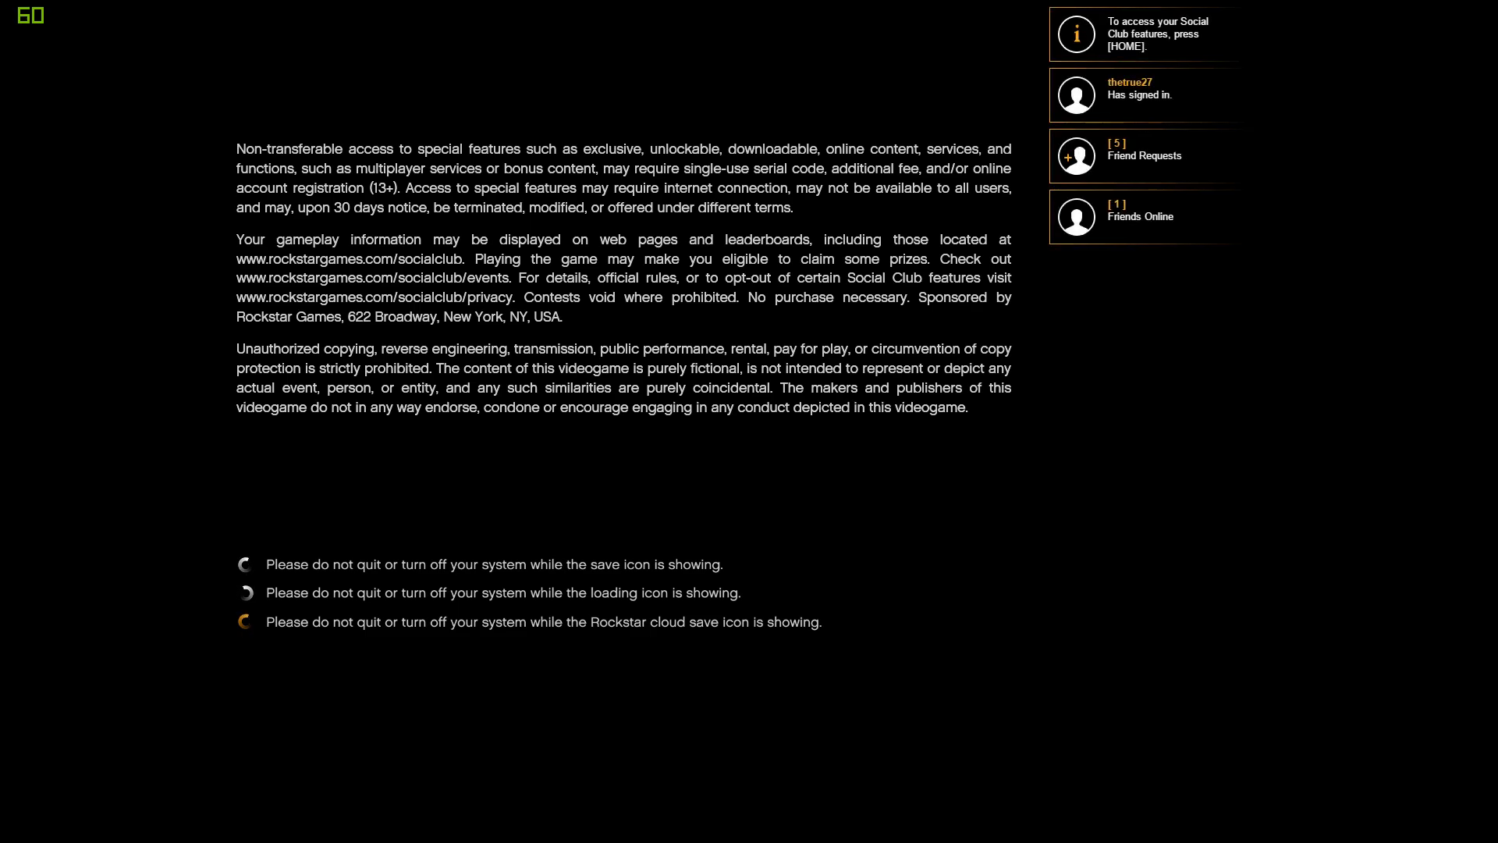
# Open the Social Club overlay with Home once the game has loaded
pyautogui.press('Home')
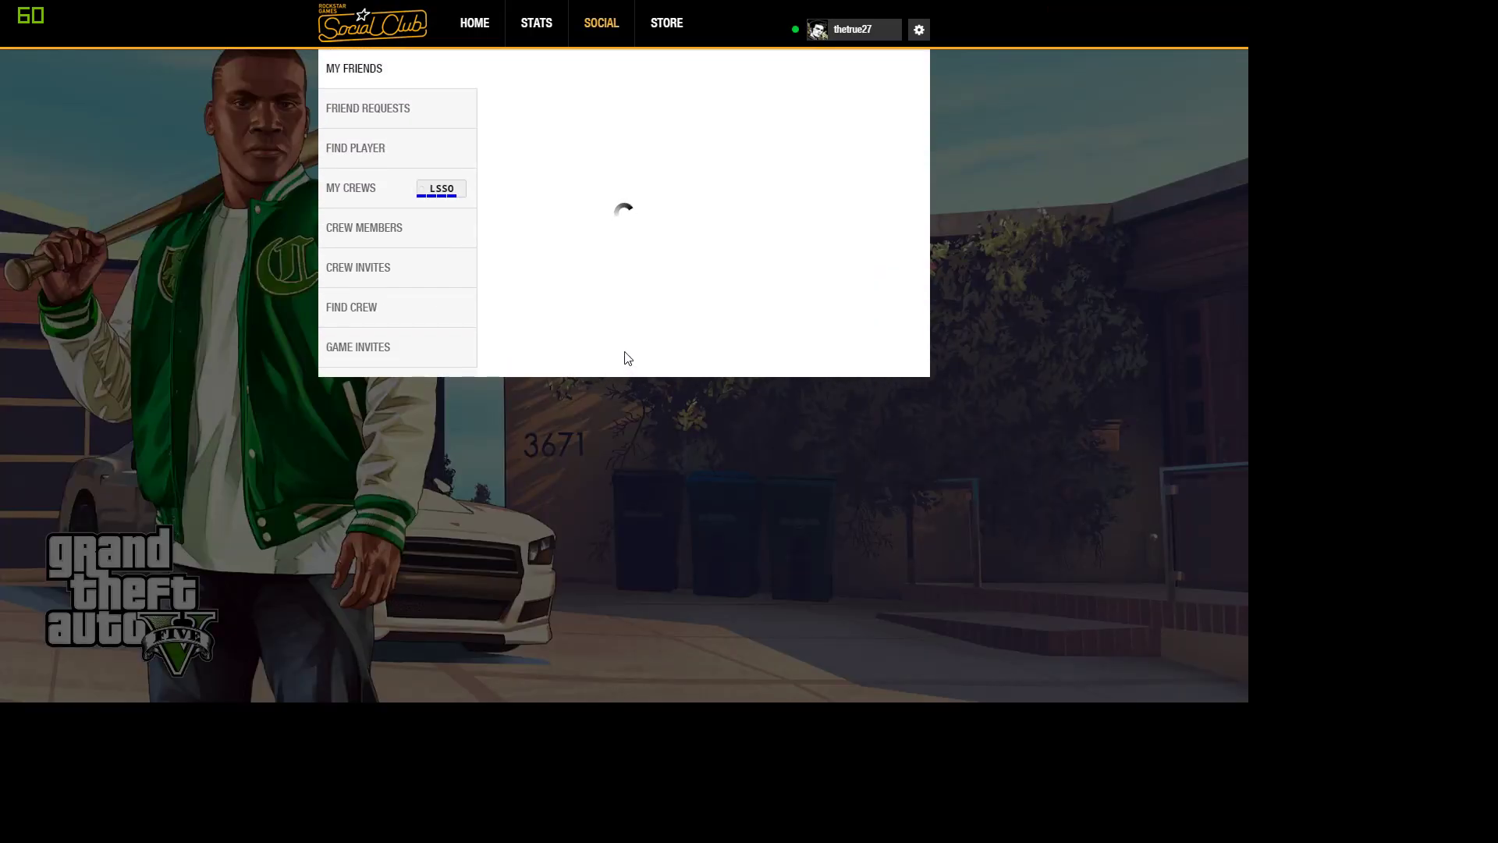
# Close the overlay and confirm the 1600 x 900 fullscreen resolution in Graphics settings
pyautogui.press('Escape')
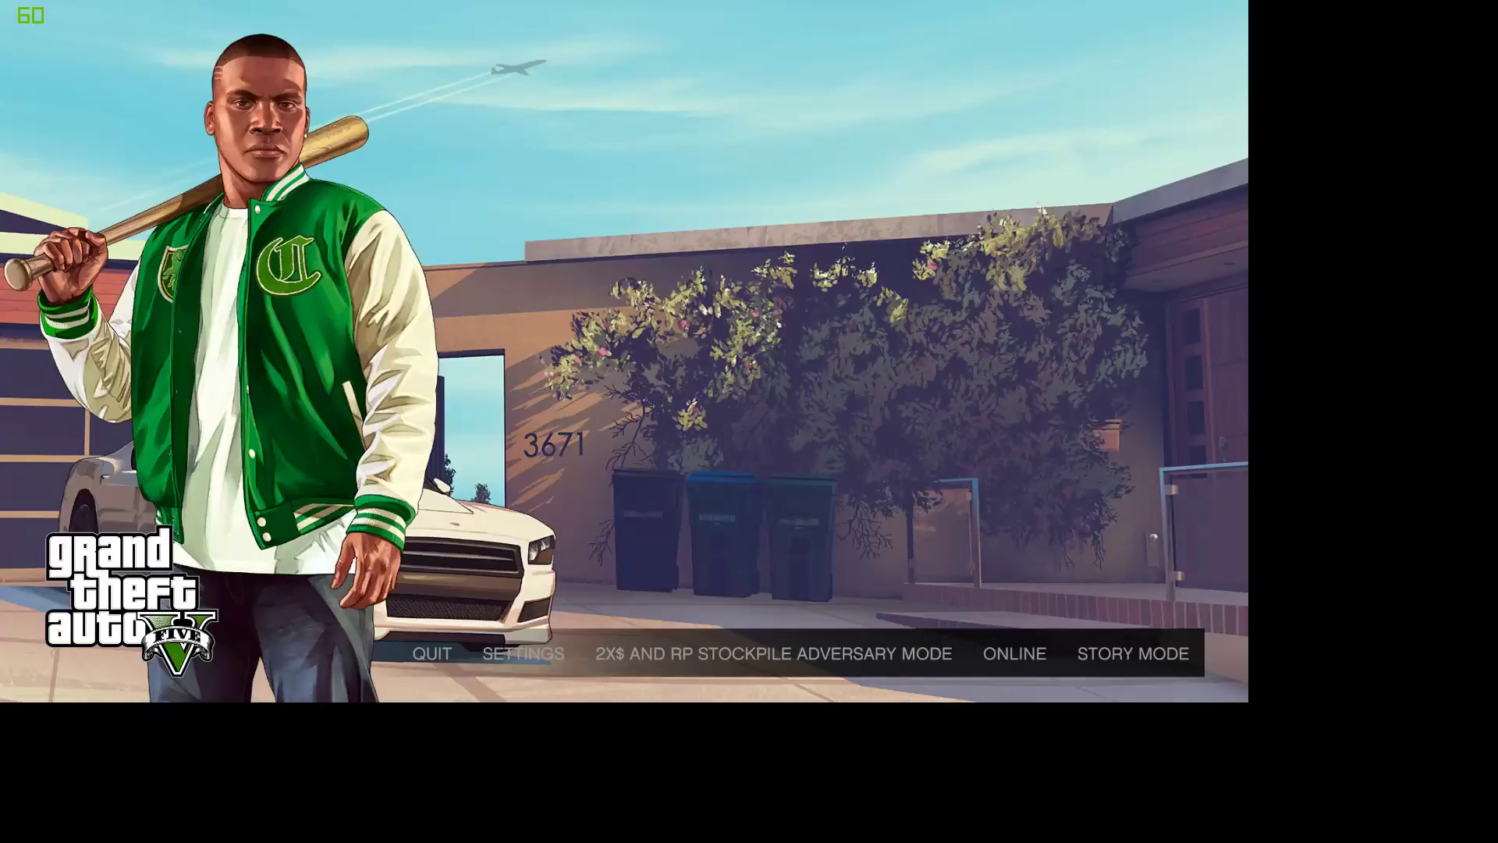
pyautogui.click(524, 653)
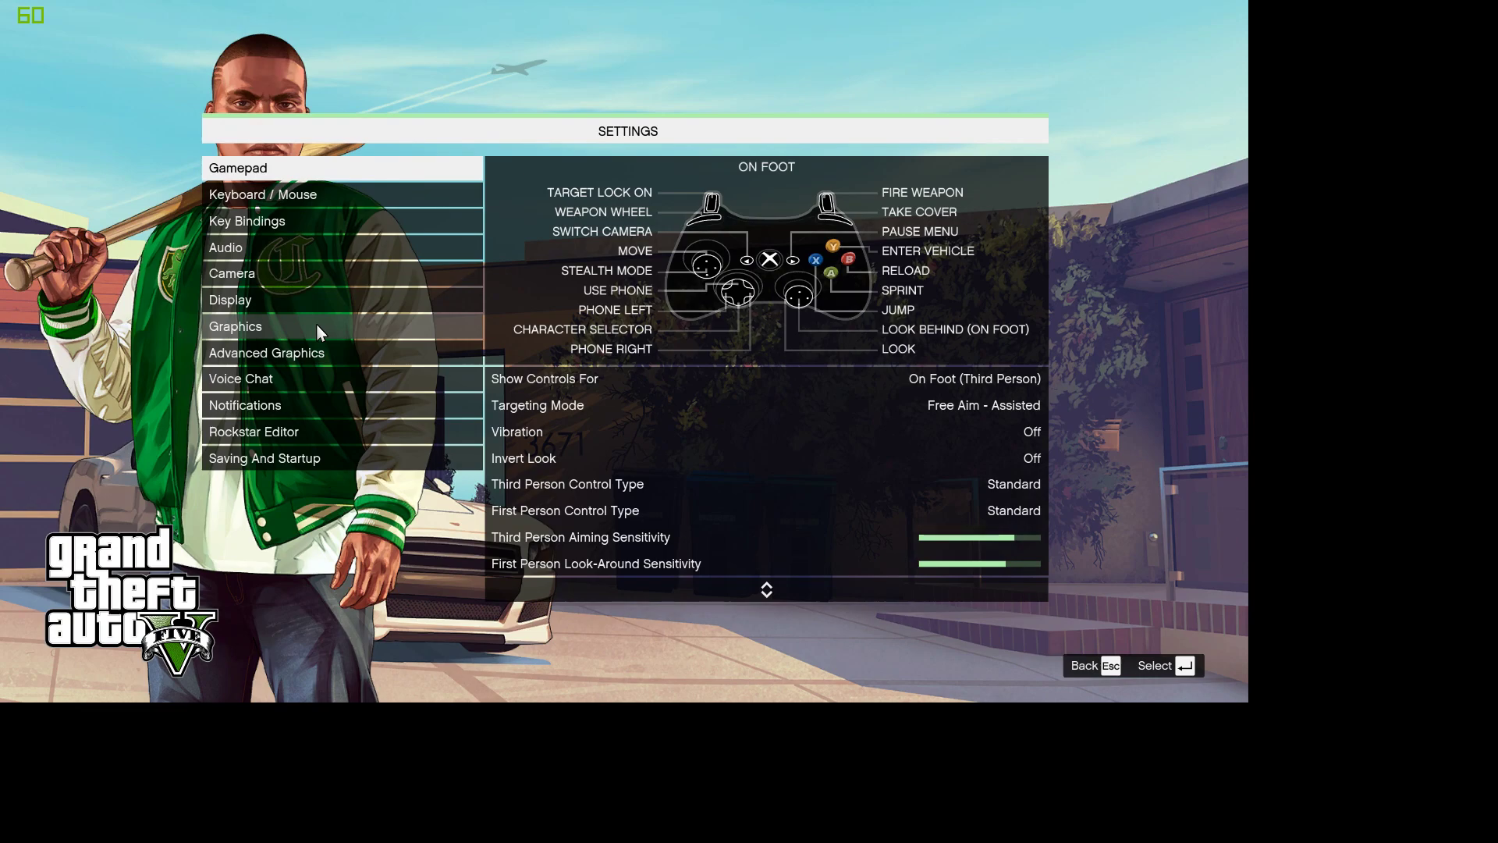
pyautogui.click(317, 323)
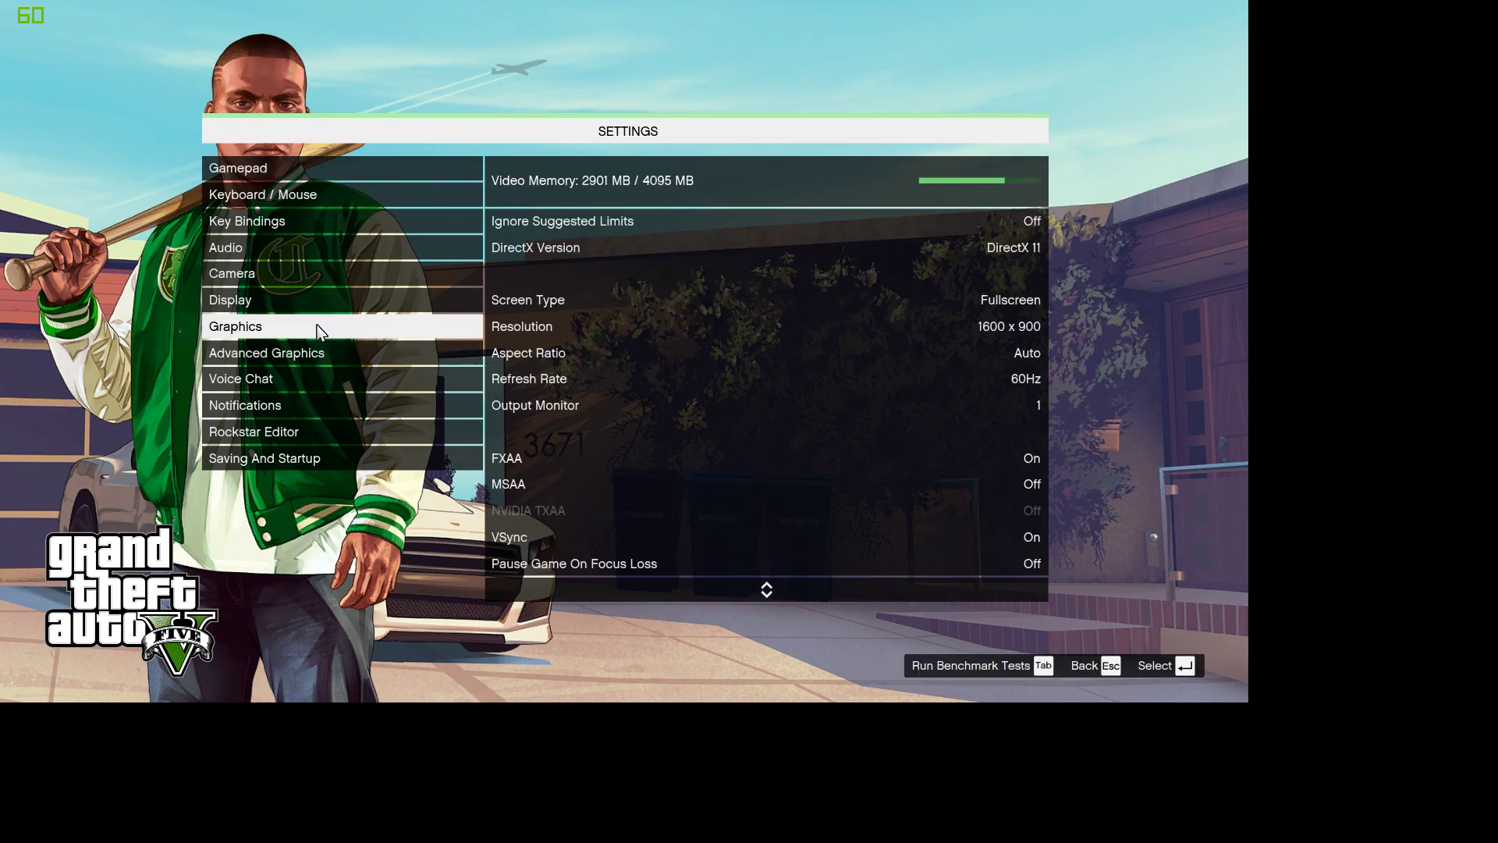
pyautogui.click(914, 329)
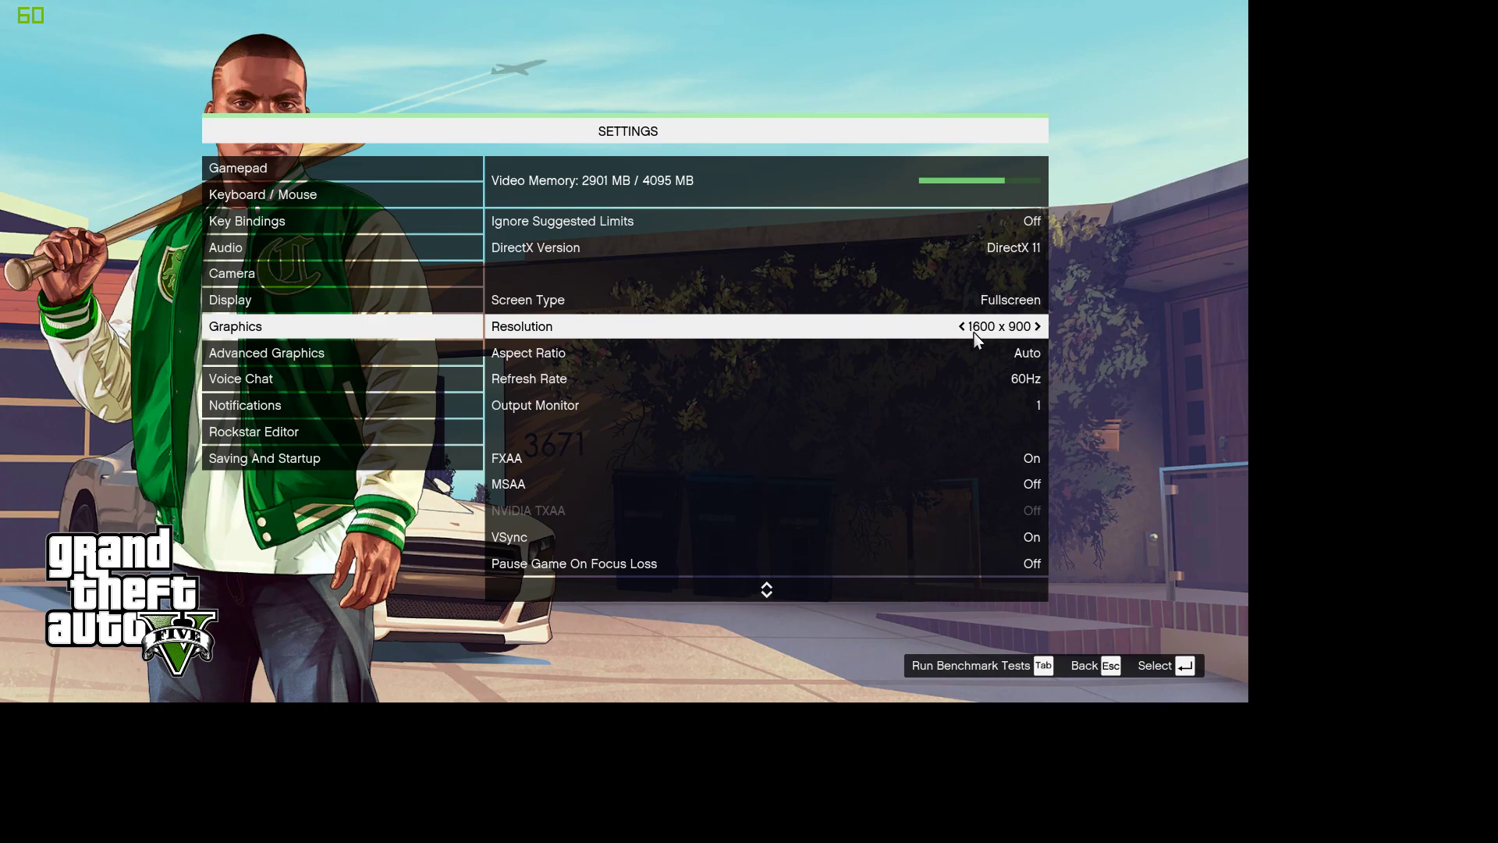
pyautogui.press('Down')
pyautogui.press('Down')
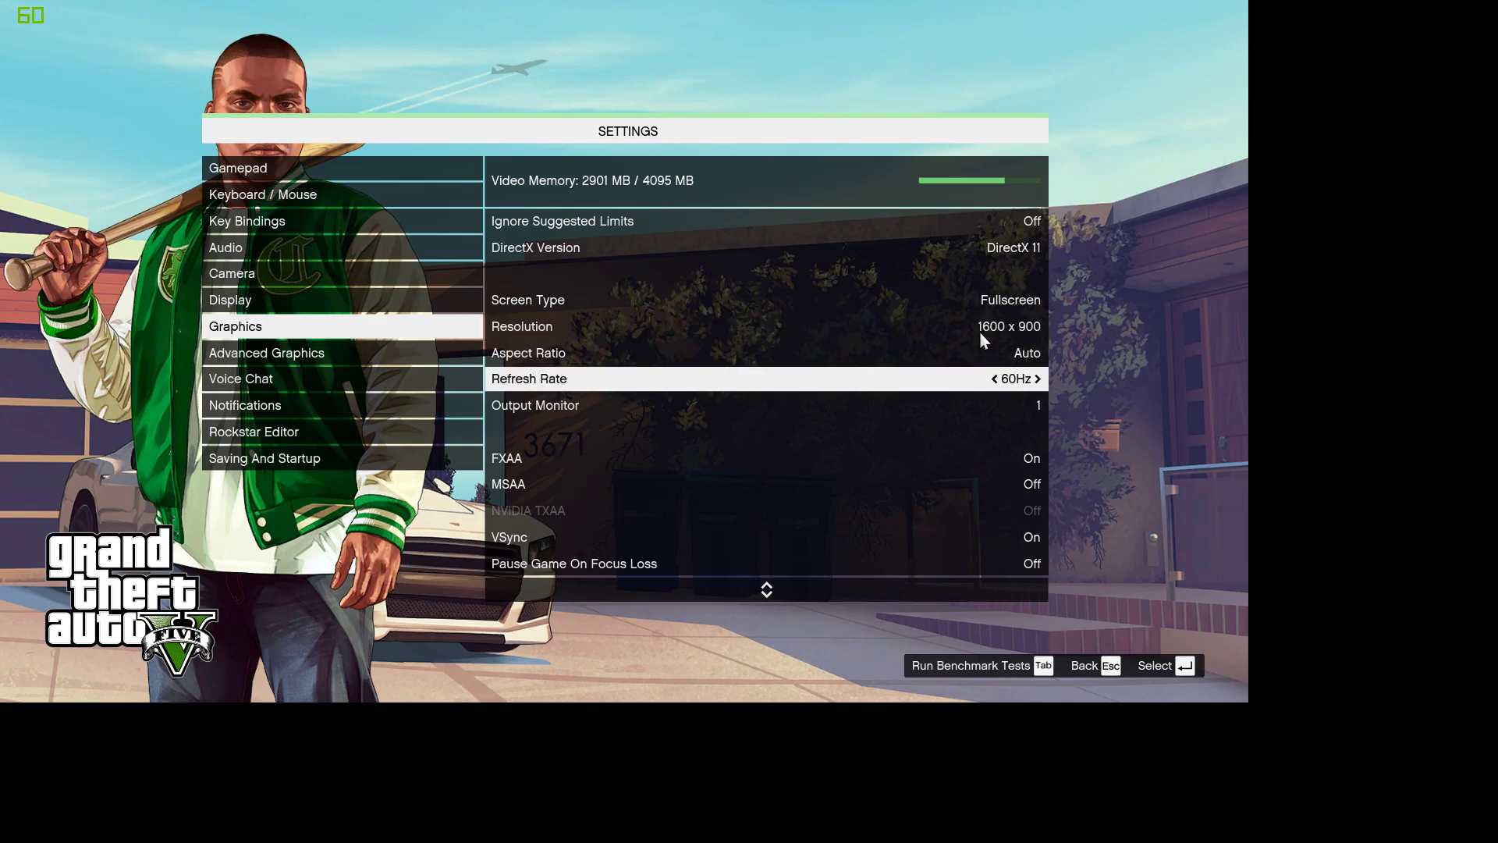
pyautogui.press('Up')
pyautogui.press('Up')
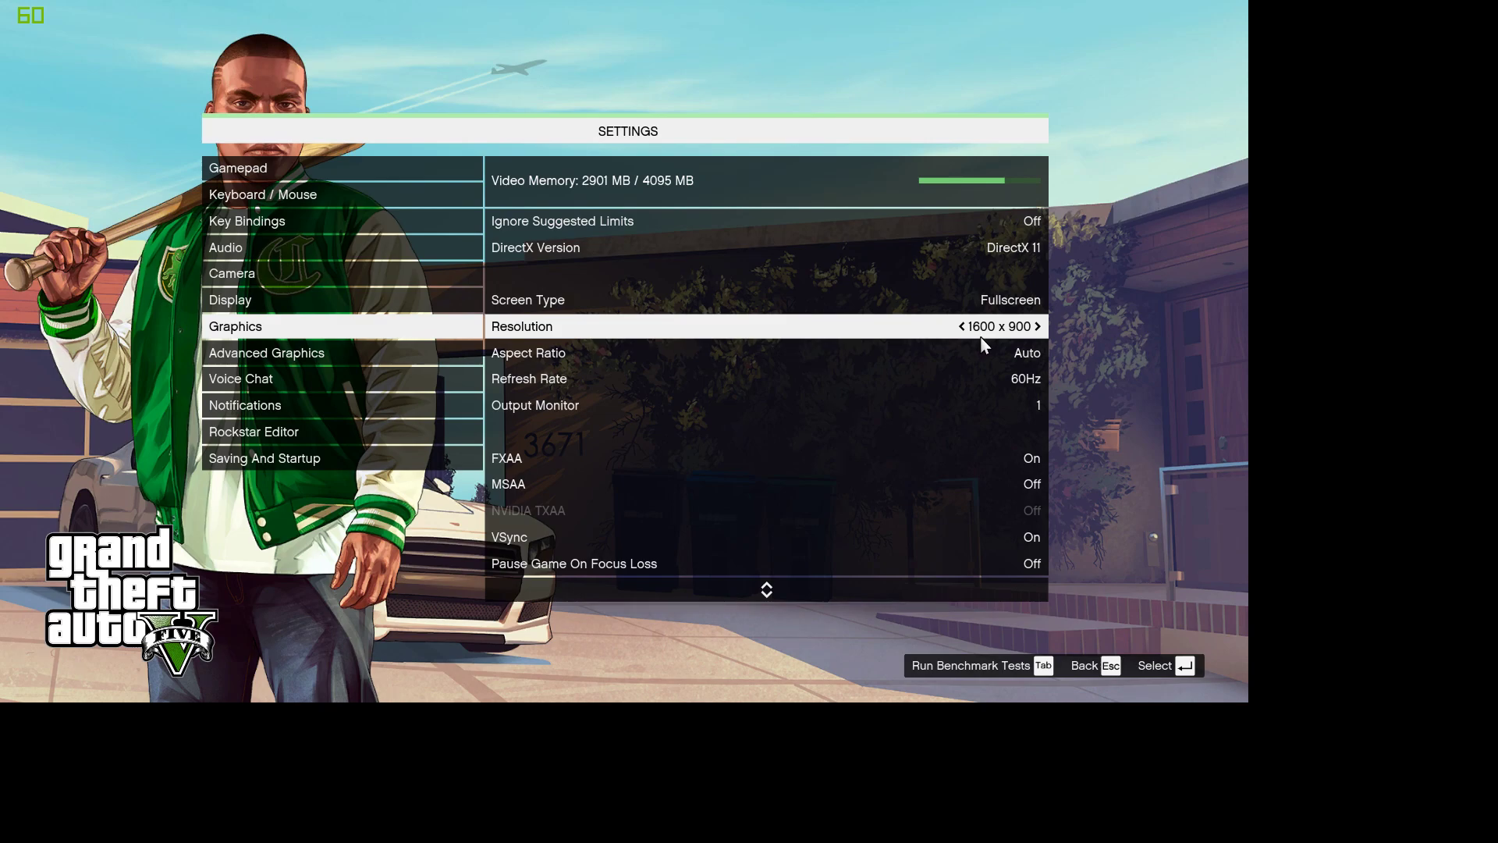
pyautogui.press('Down')
pyautogui.press('Down')
pyautogui.press('Up')
pyautogui.press('Up')
pyautogui.press('Up')
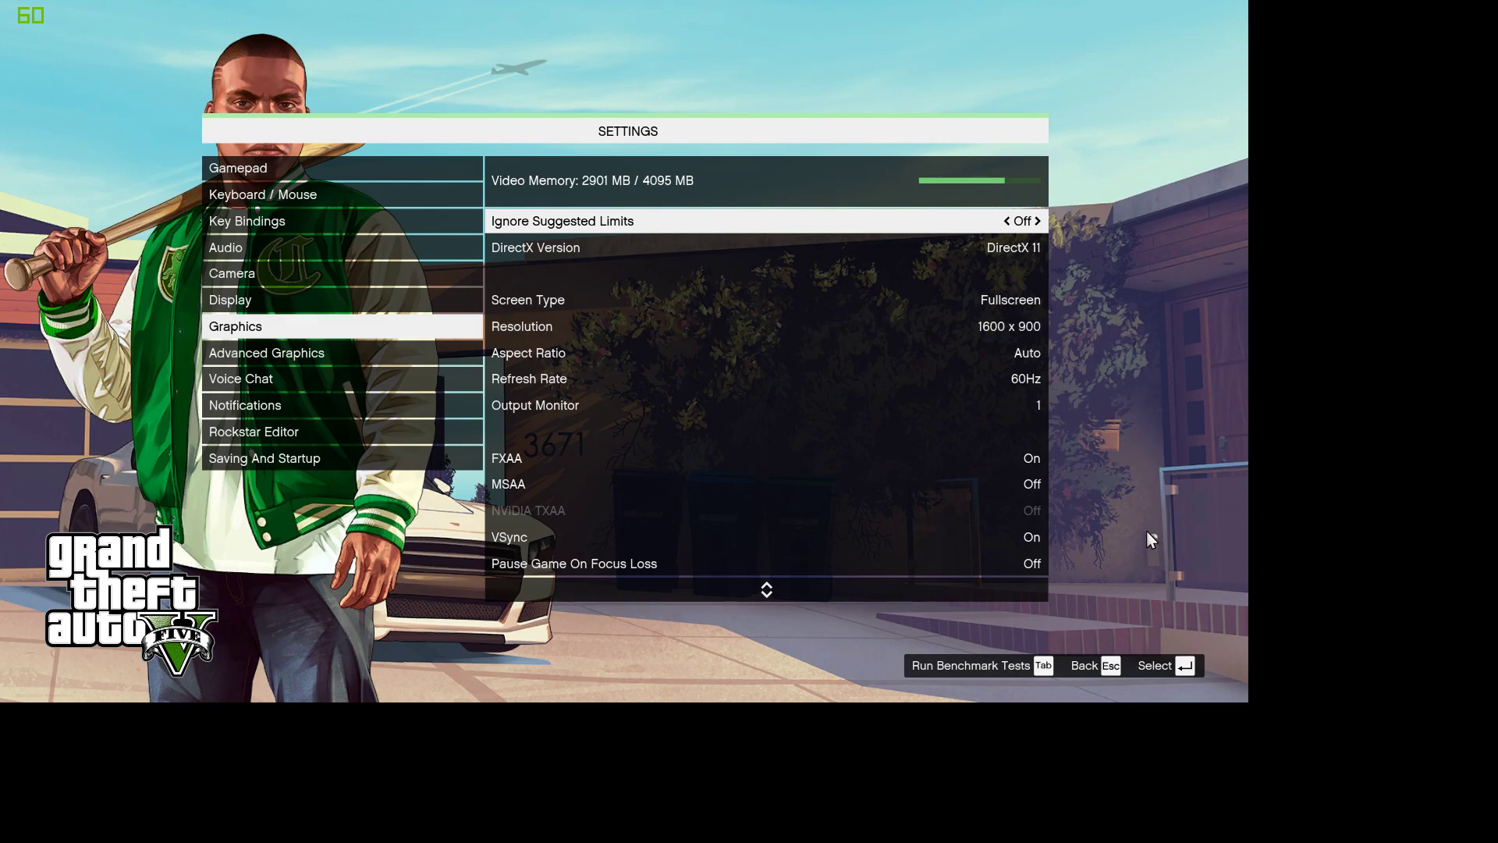
pyautogui.press('Escape')
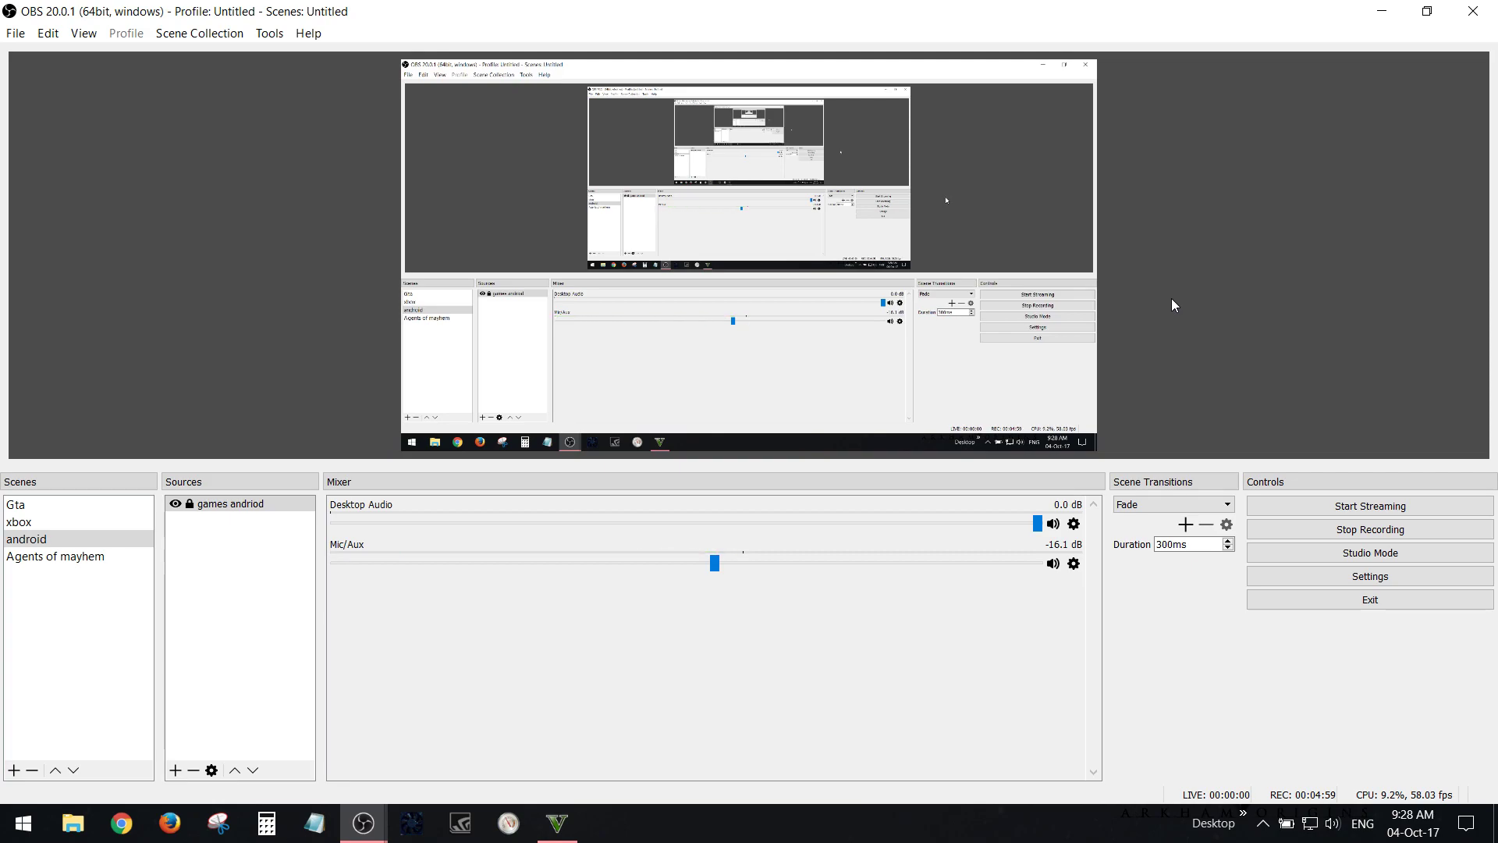
# Glance at the games andriod properties, then create a new Game Capture source
pyautogui.doubleClick(231, 504)
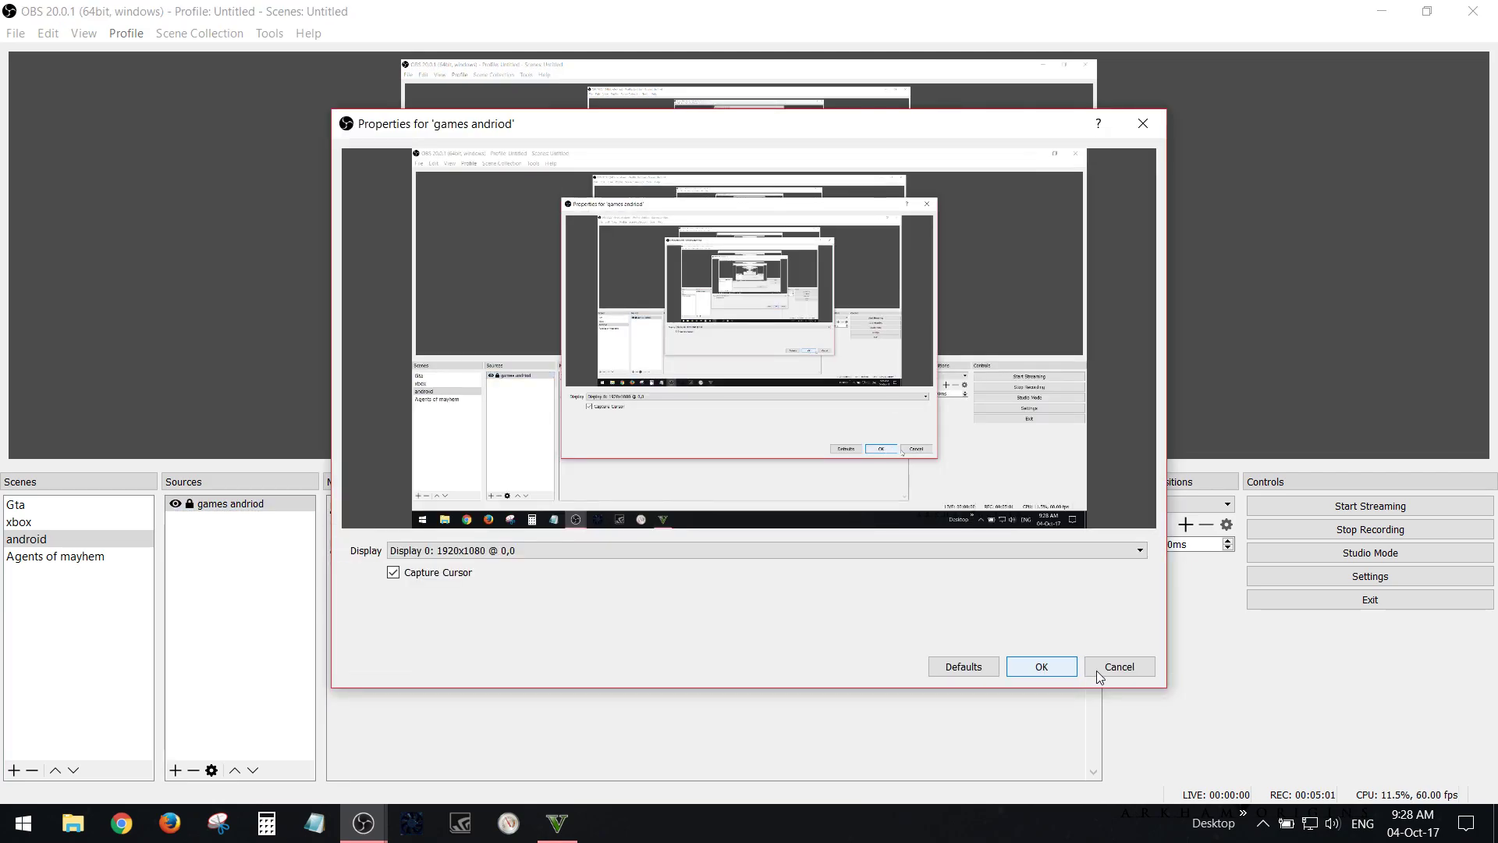
pyautogui.click(1120, 665)
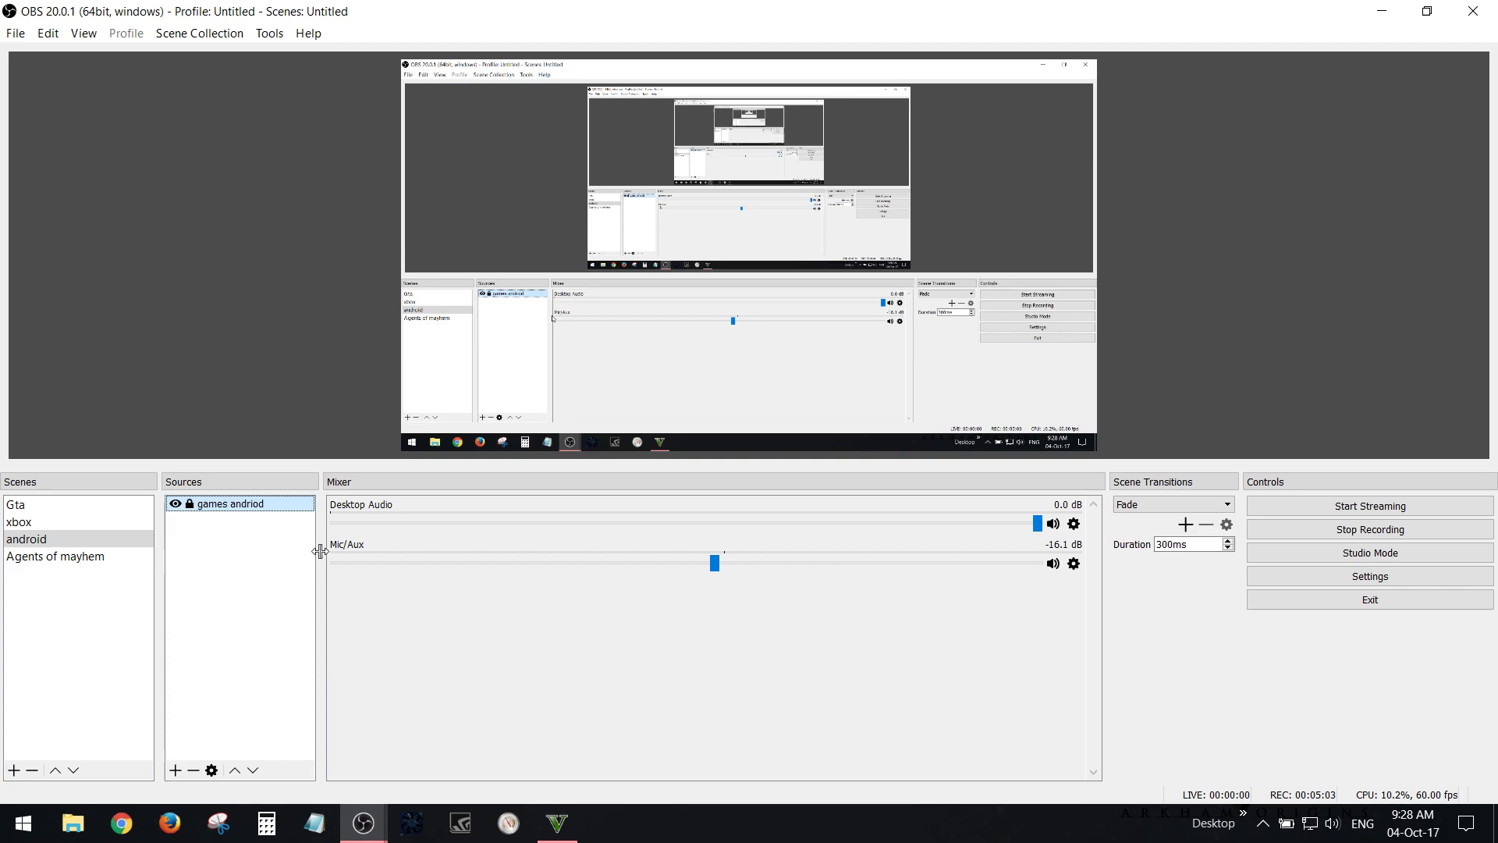
pyautogui.click(175, 770)
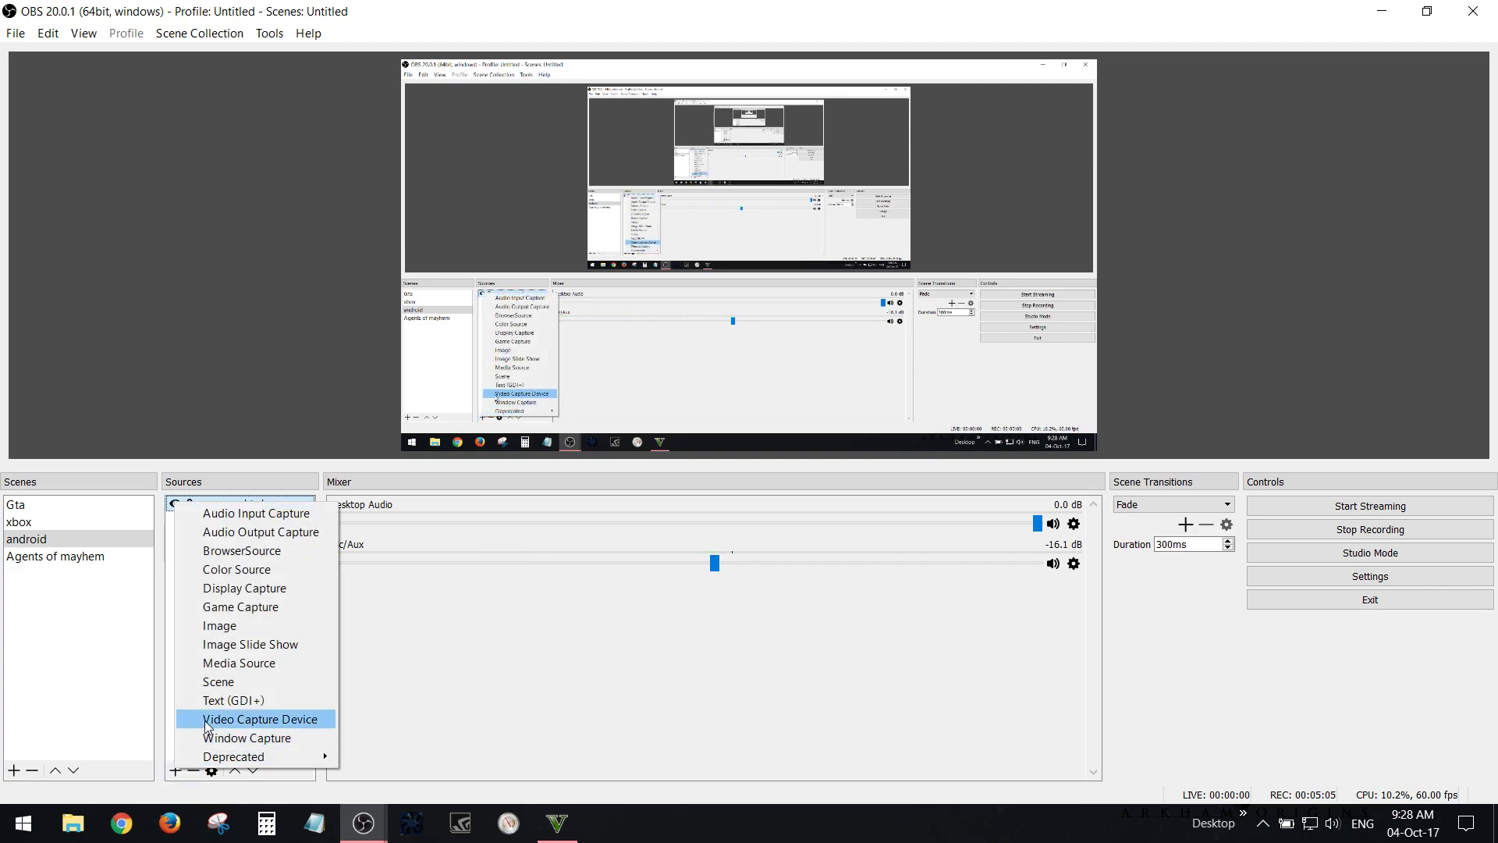
pyautogui.click(285, 607)
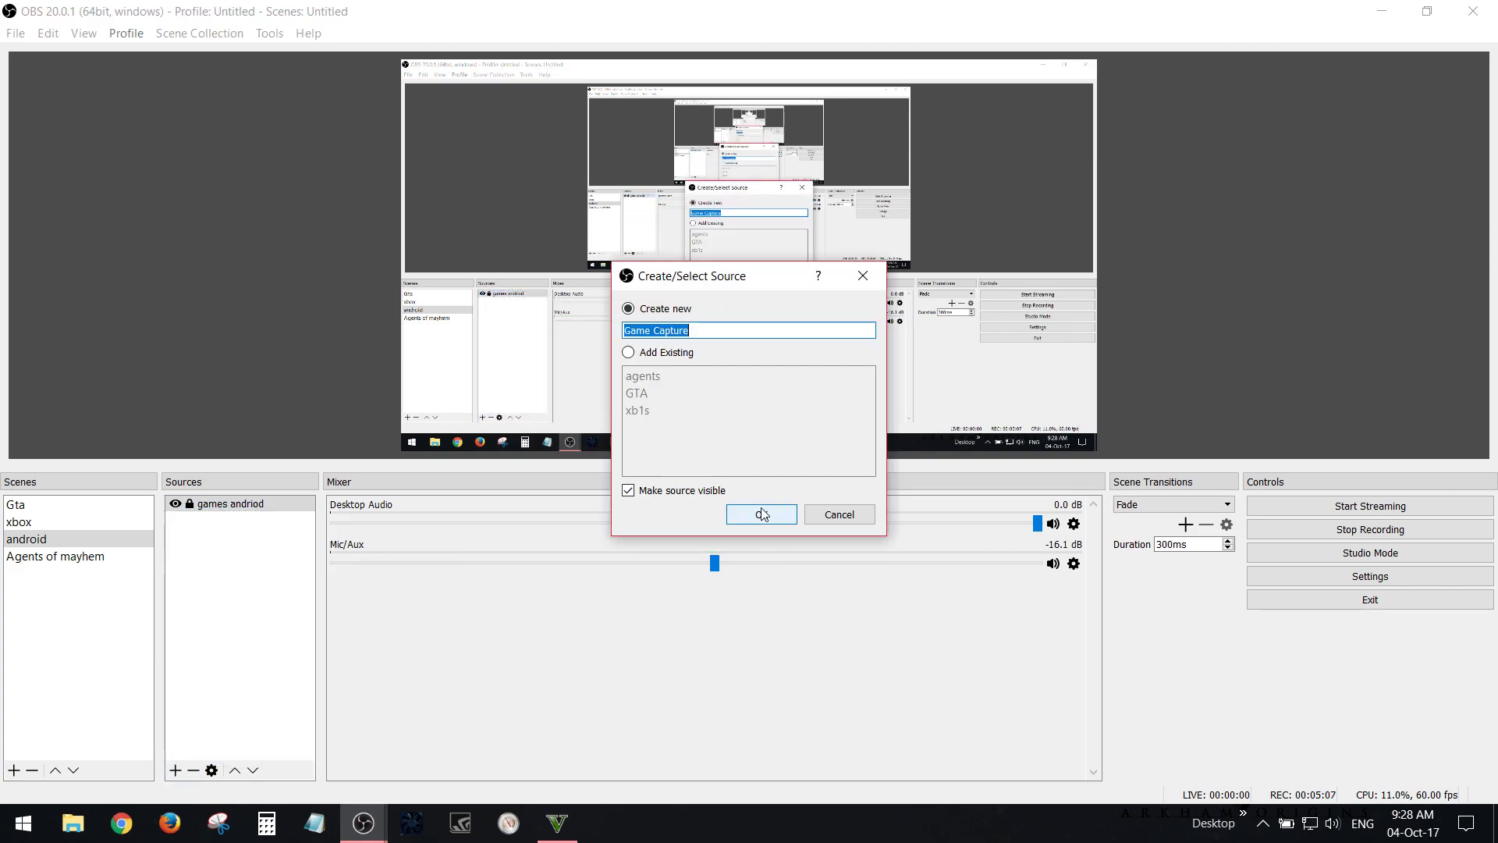
pyautogui.click(779, 517)
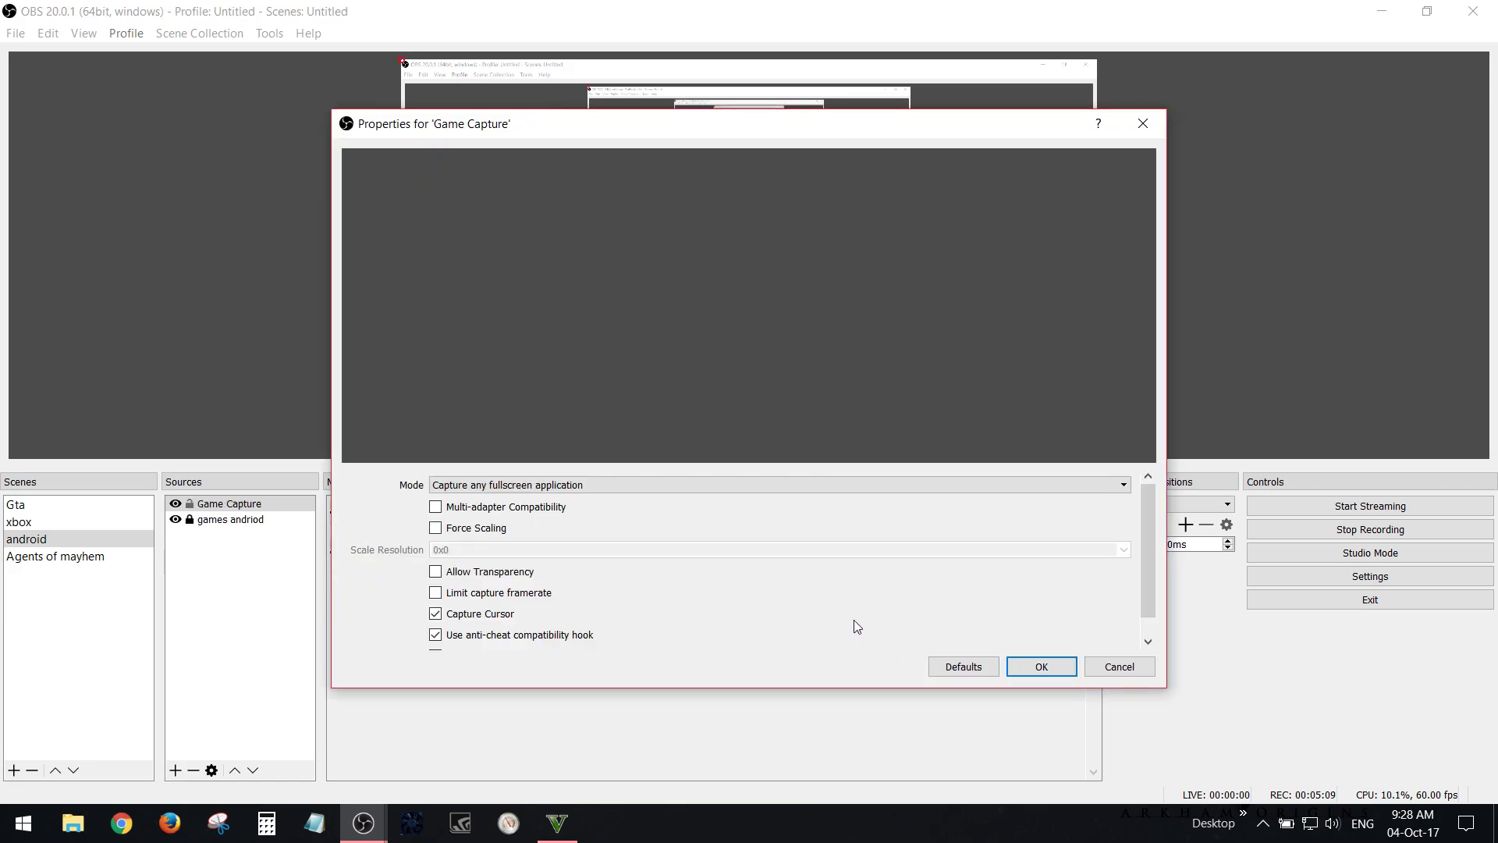
# Capture the specific GTA5.exe window with multi-adapter compatibility on, and save
pyautogui.click(175, 525)
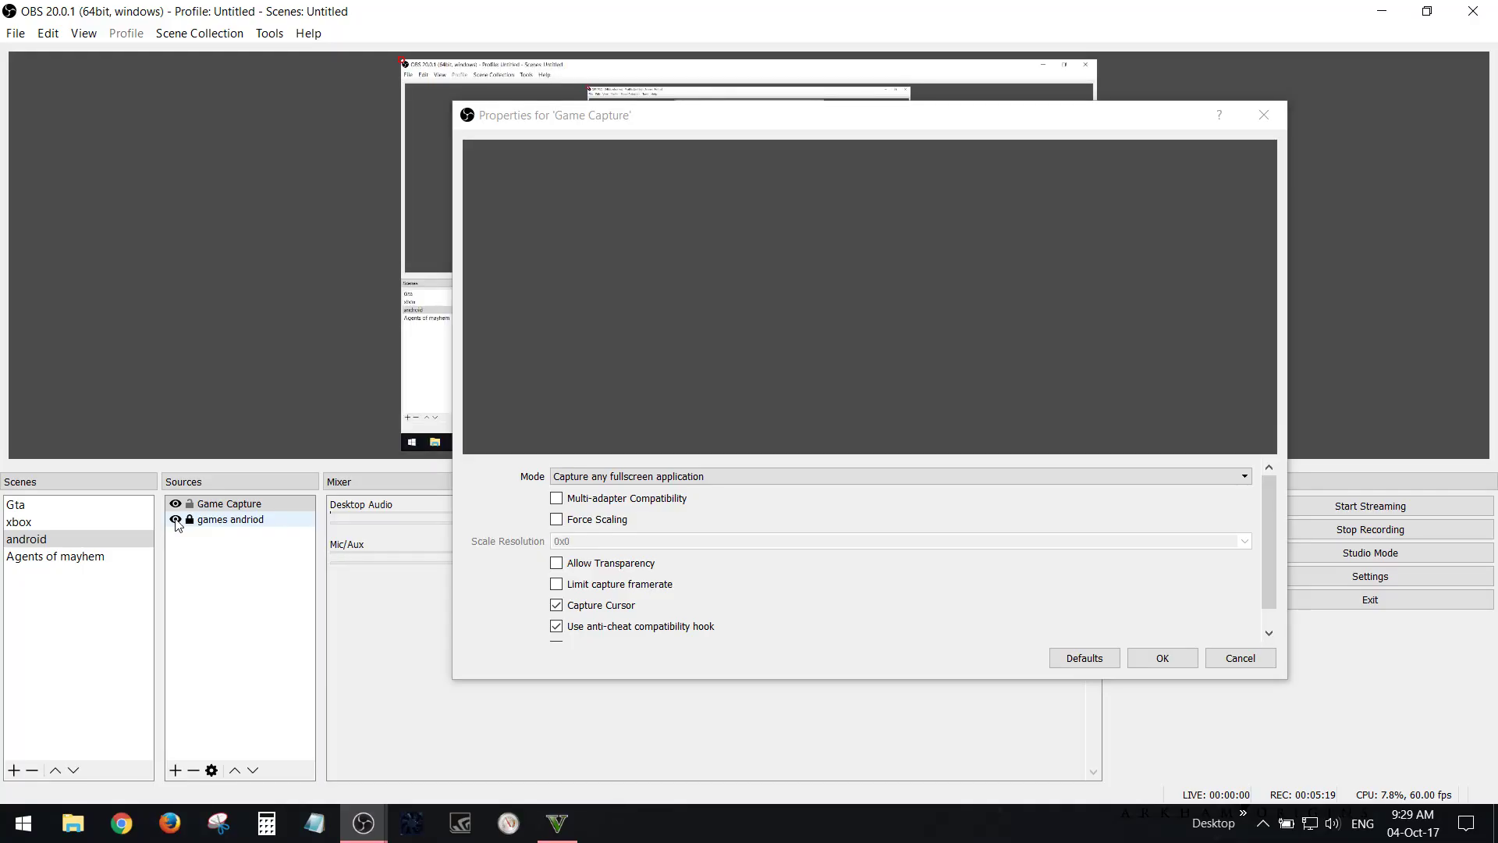
pyautogui.click(592, 480)
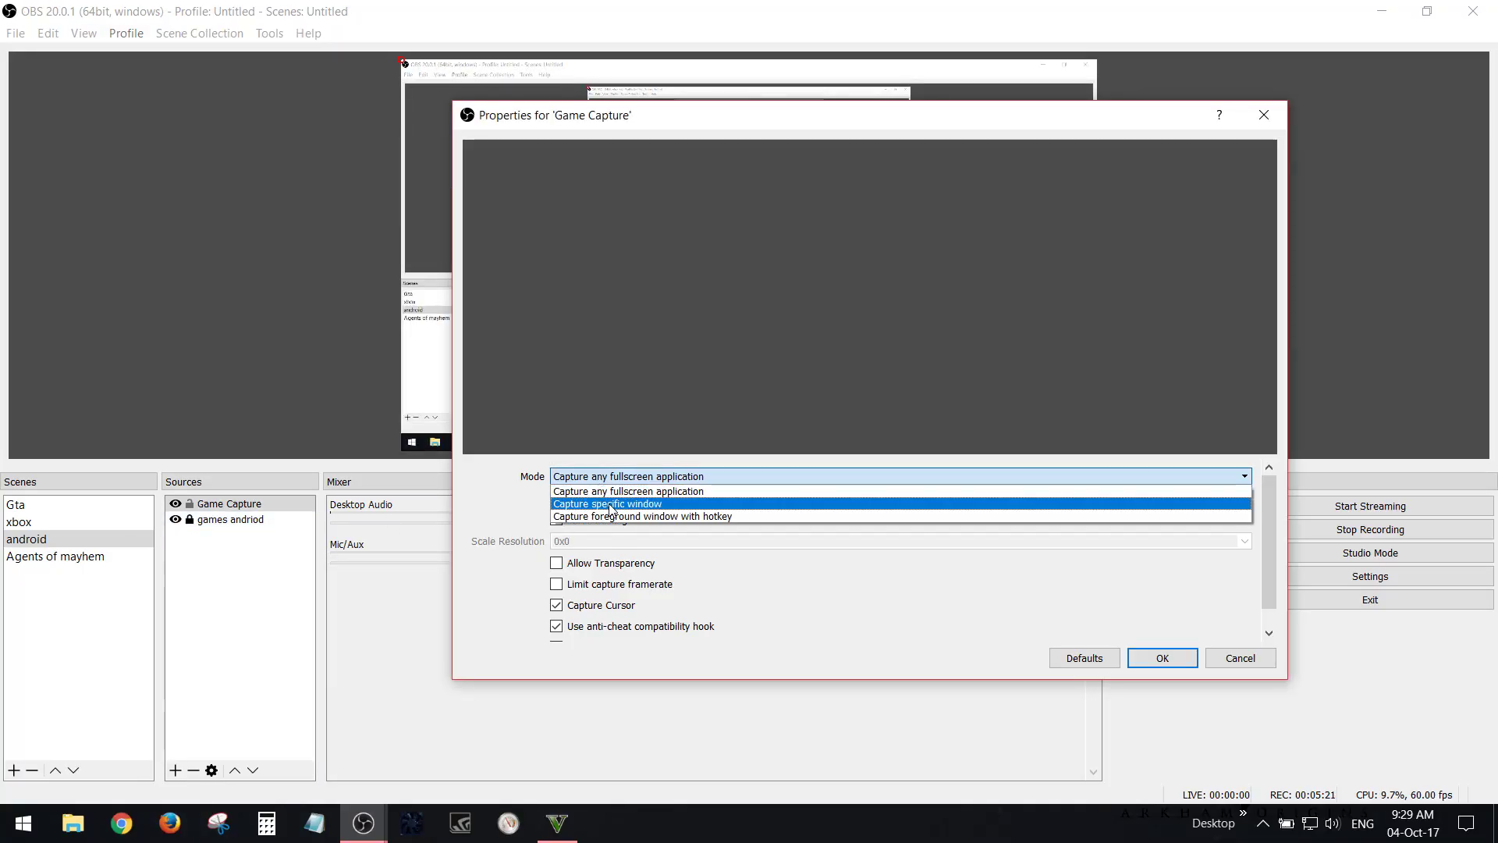
pyautogui.click(608, 503)
pyautogui.click(626, 476)
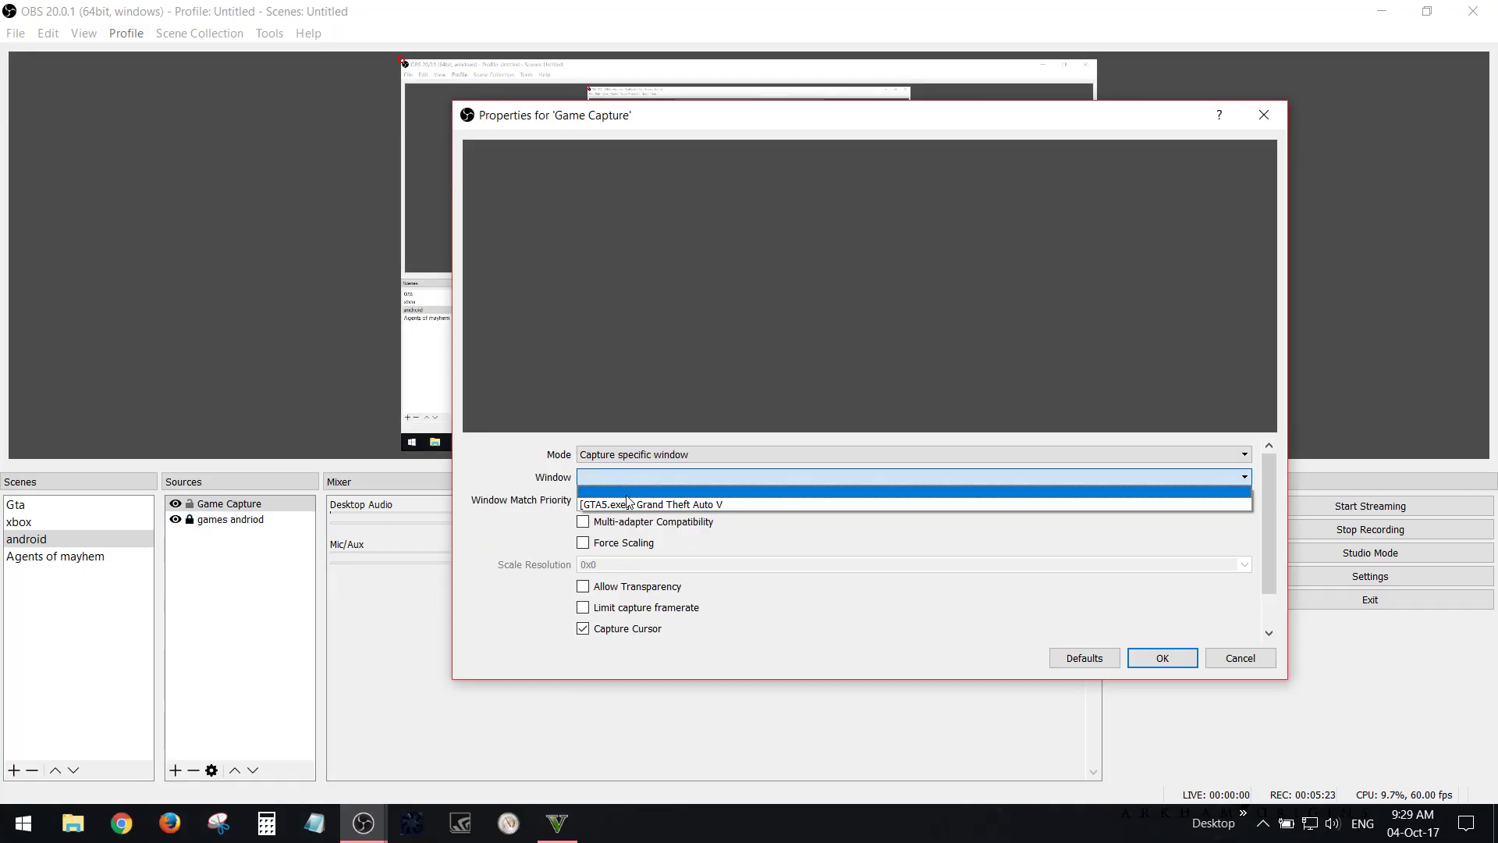
pyautogui.click(634, 492)
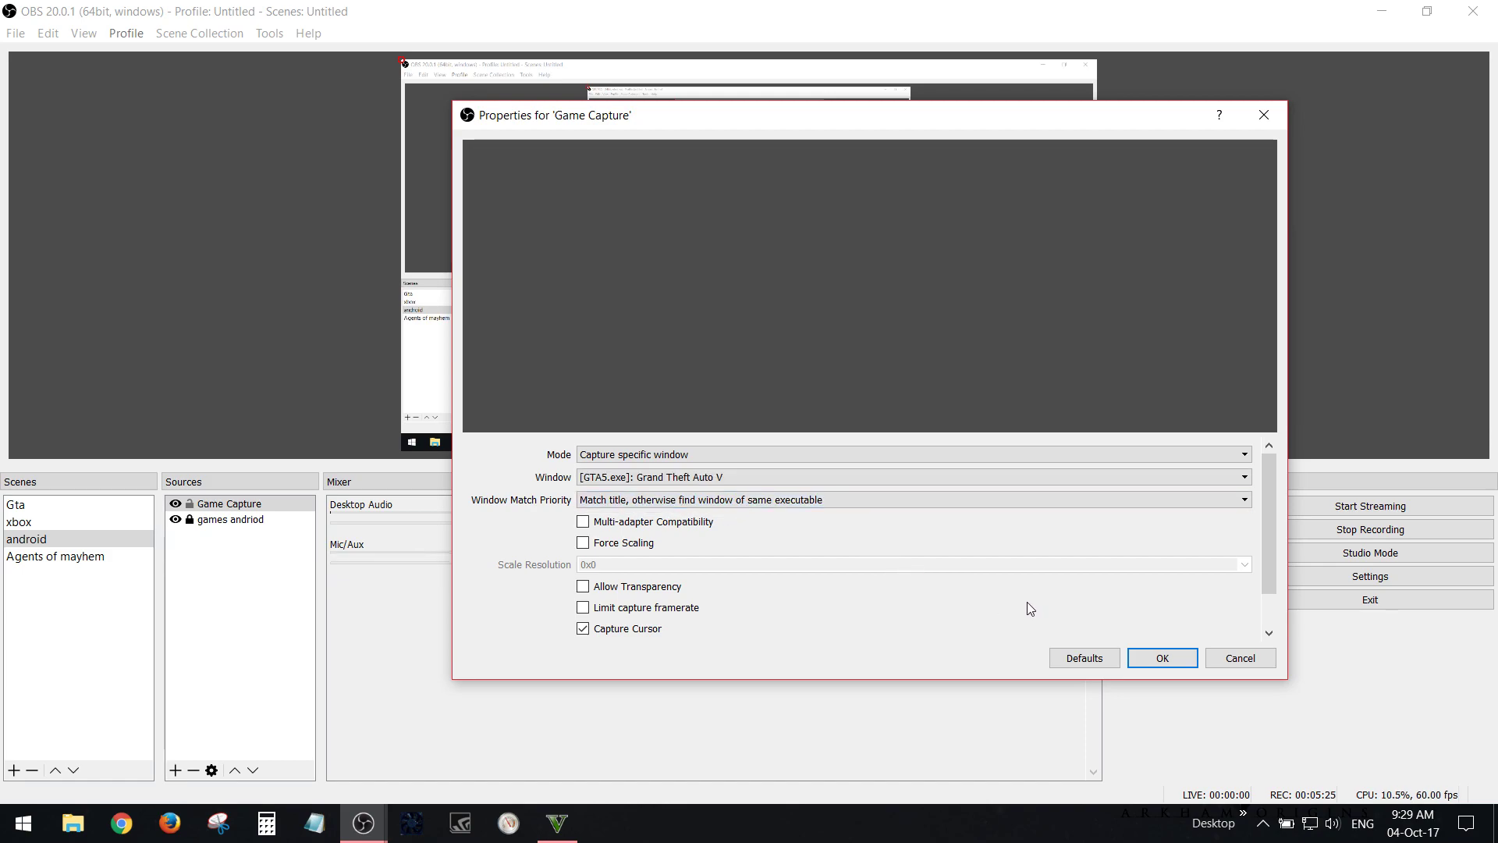
pyautogui.click(690, 532)
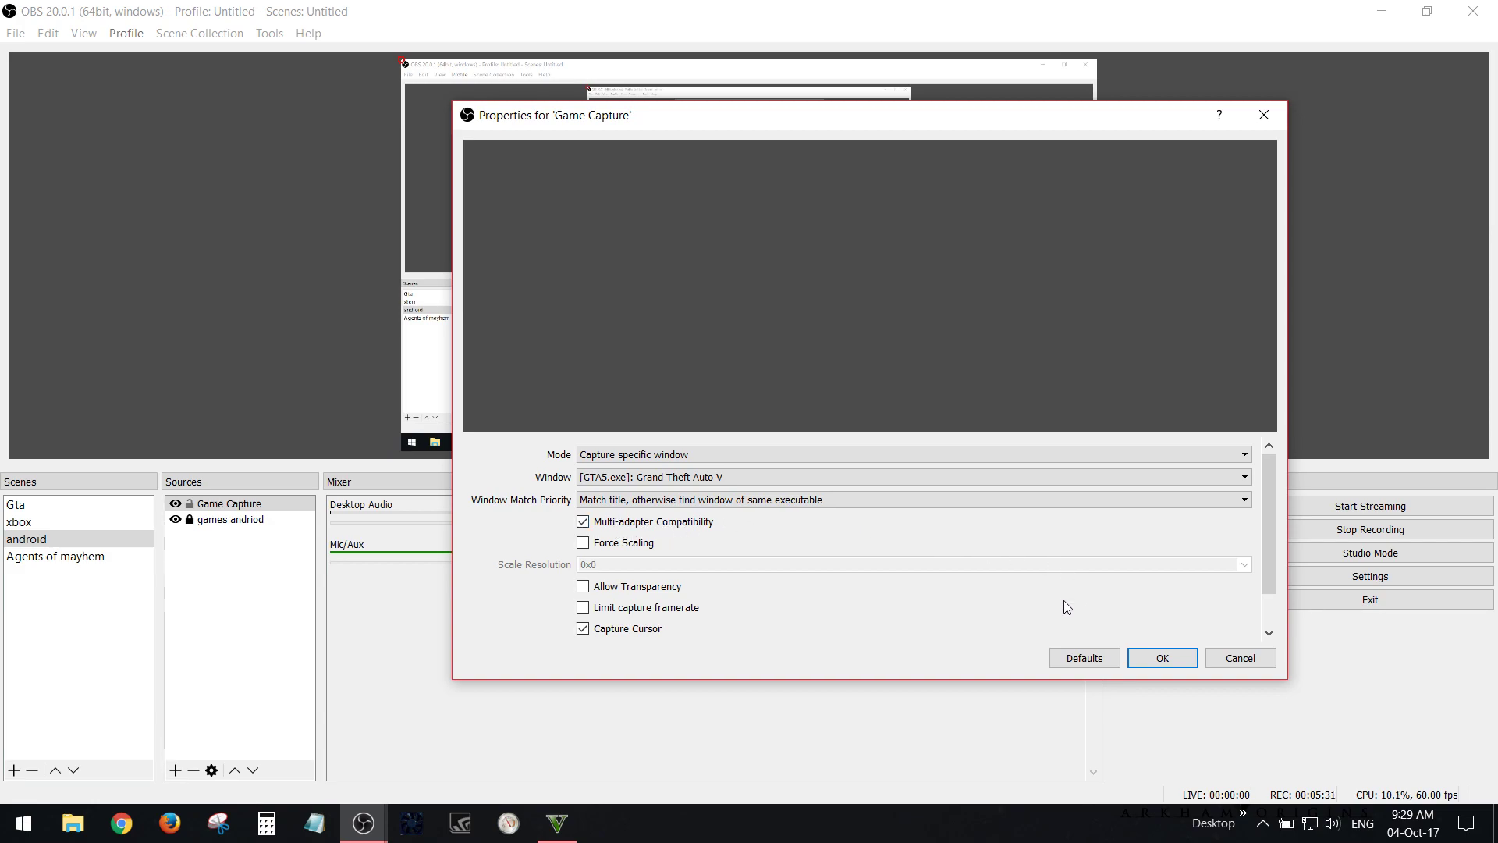
pyautogui.click(1159, 659)
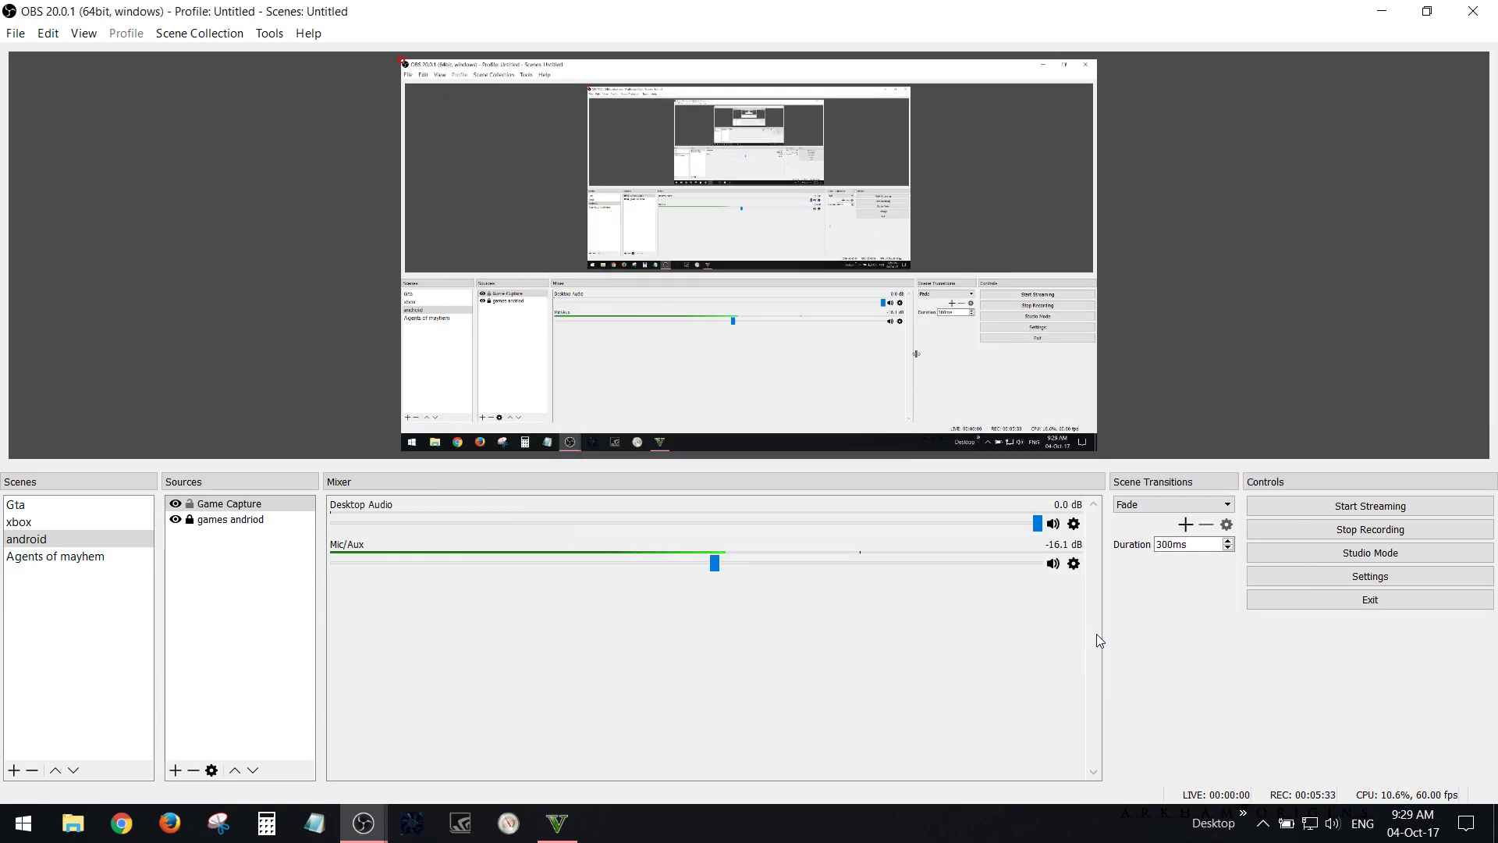
pyautogui.moveTo(556, 824)
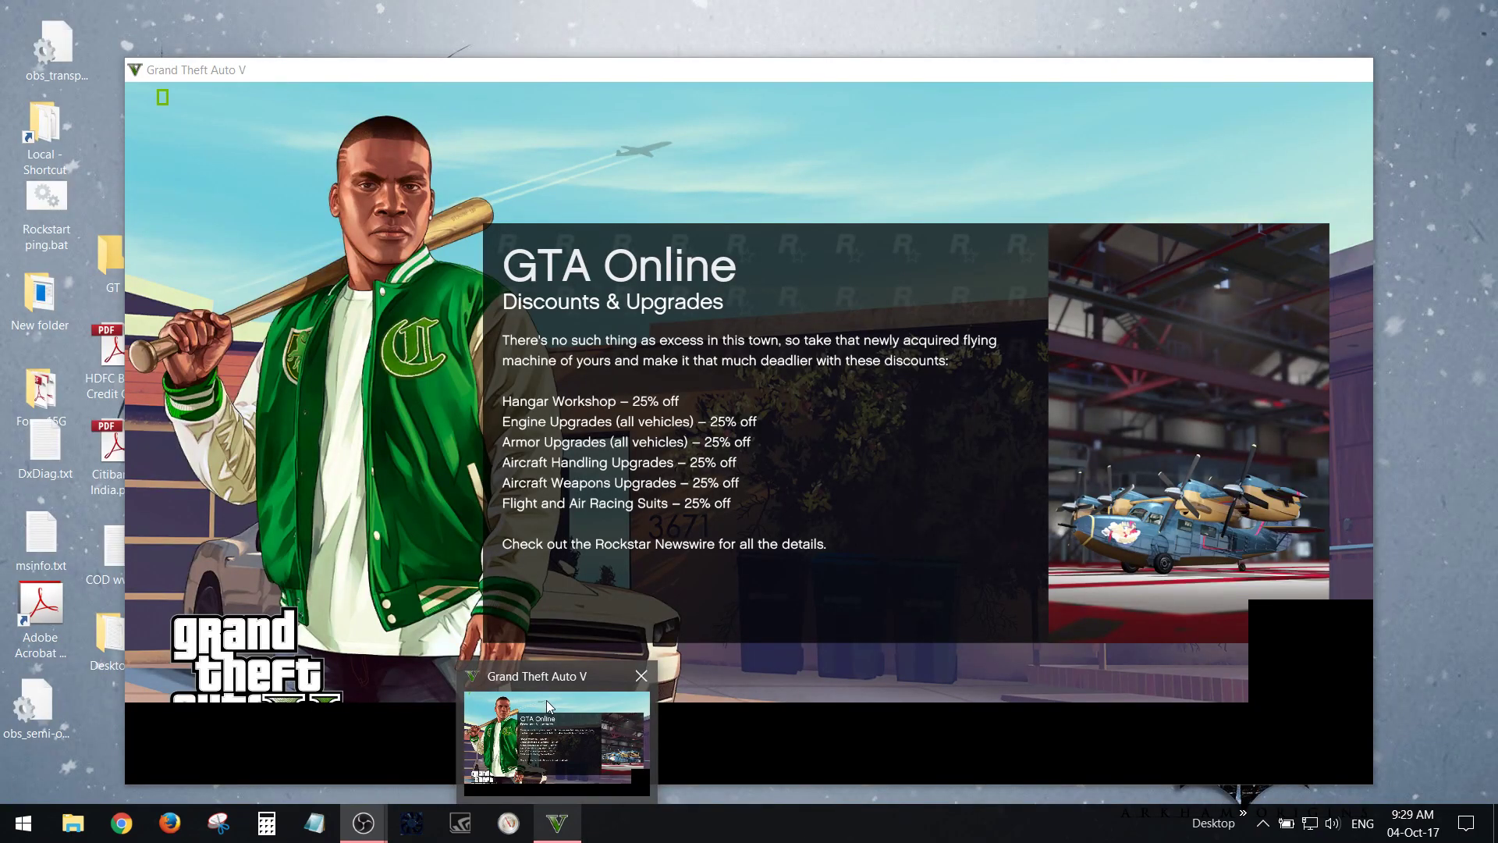
# Check the GTA V menu, toggle fullscreen, then move Game Capture below games andriod
pyautogui.click(546, 700)
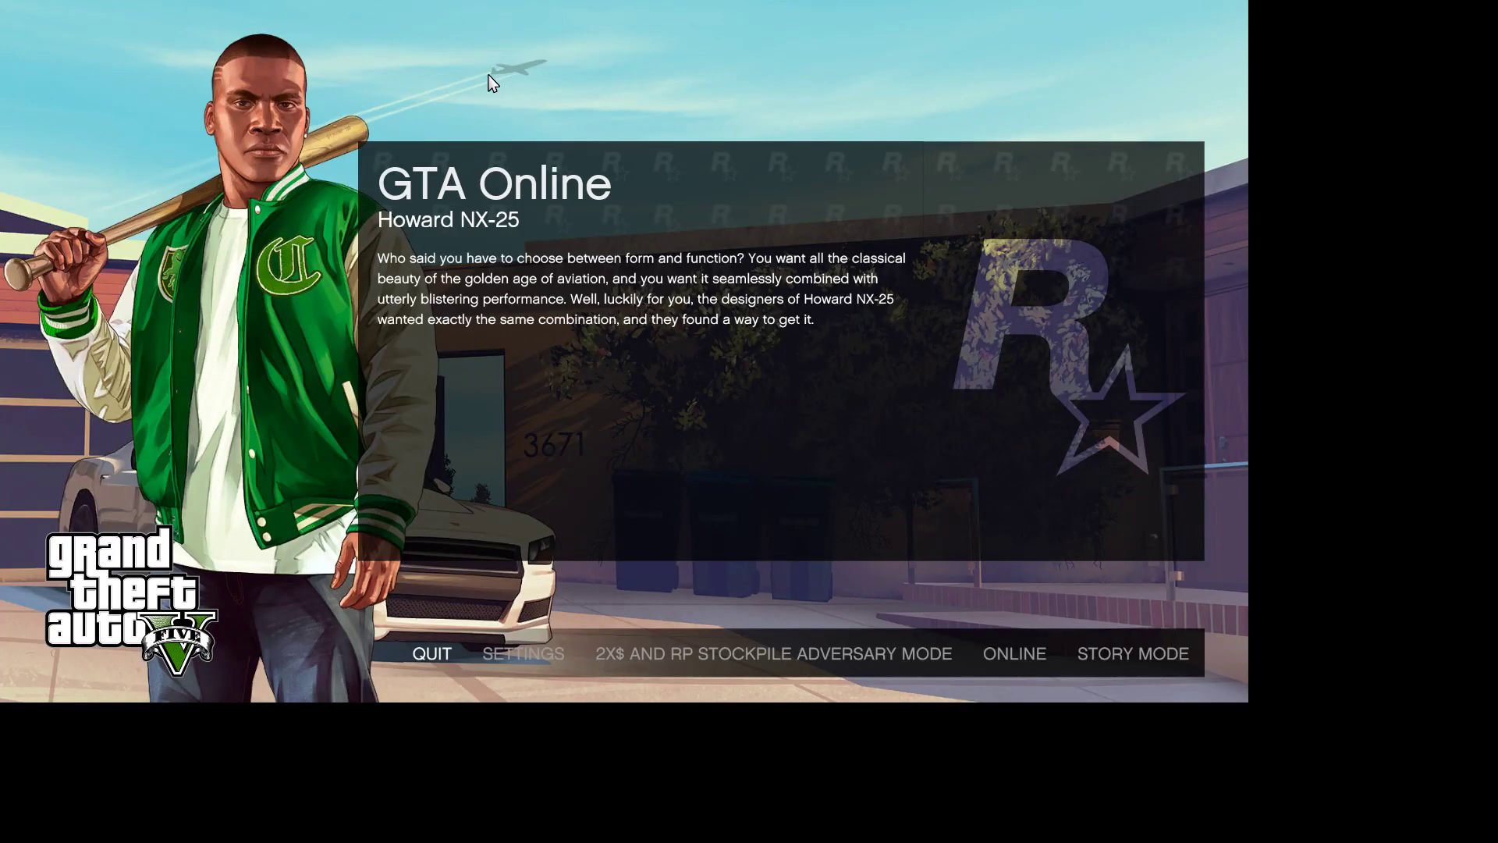
pyautogui.press('Escape')
pyautogui.press('Escape')
pyautogui.hotkey('alt', 'Tab')
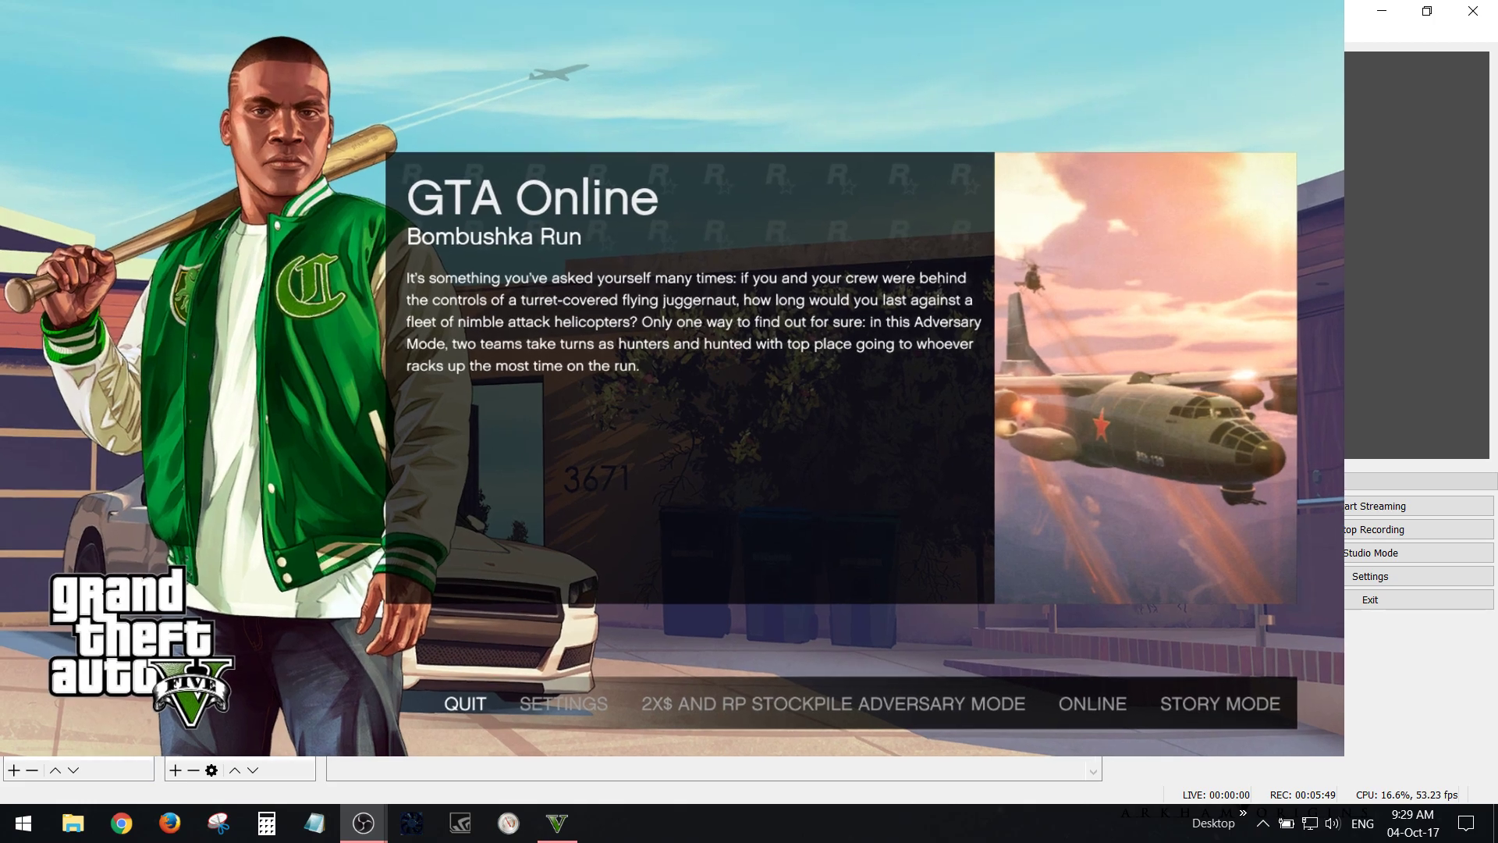
pyautogui.hotkey('alt', 'Tab')
pyautogui.click(239, 774)
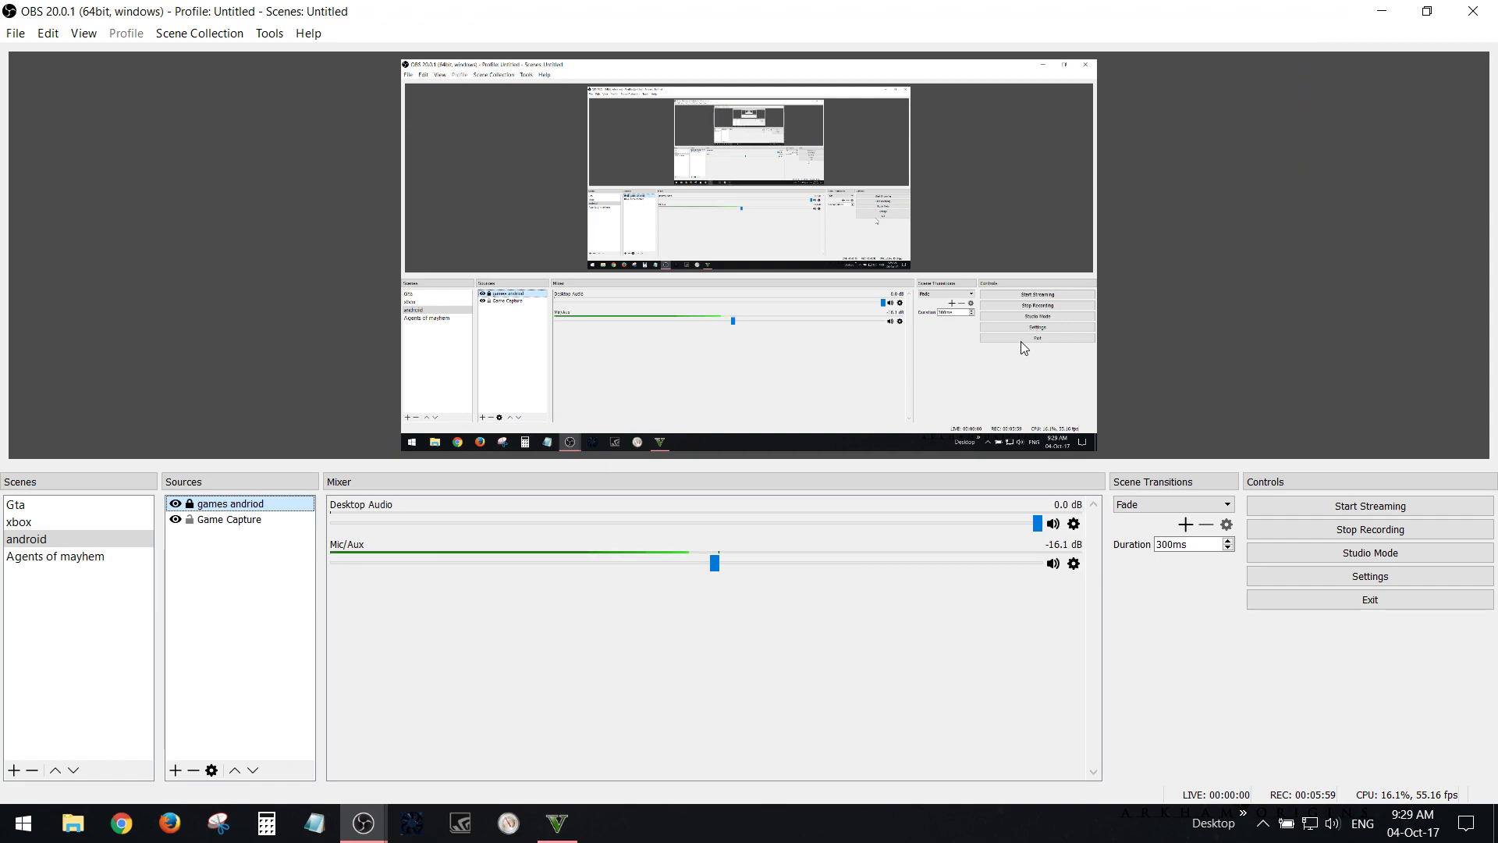
# Select Game Capture and drag its bottom-right handle to the 1080p canvas corner
pyautogui.click(250, 522)
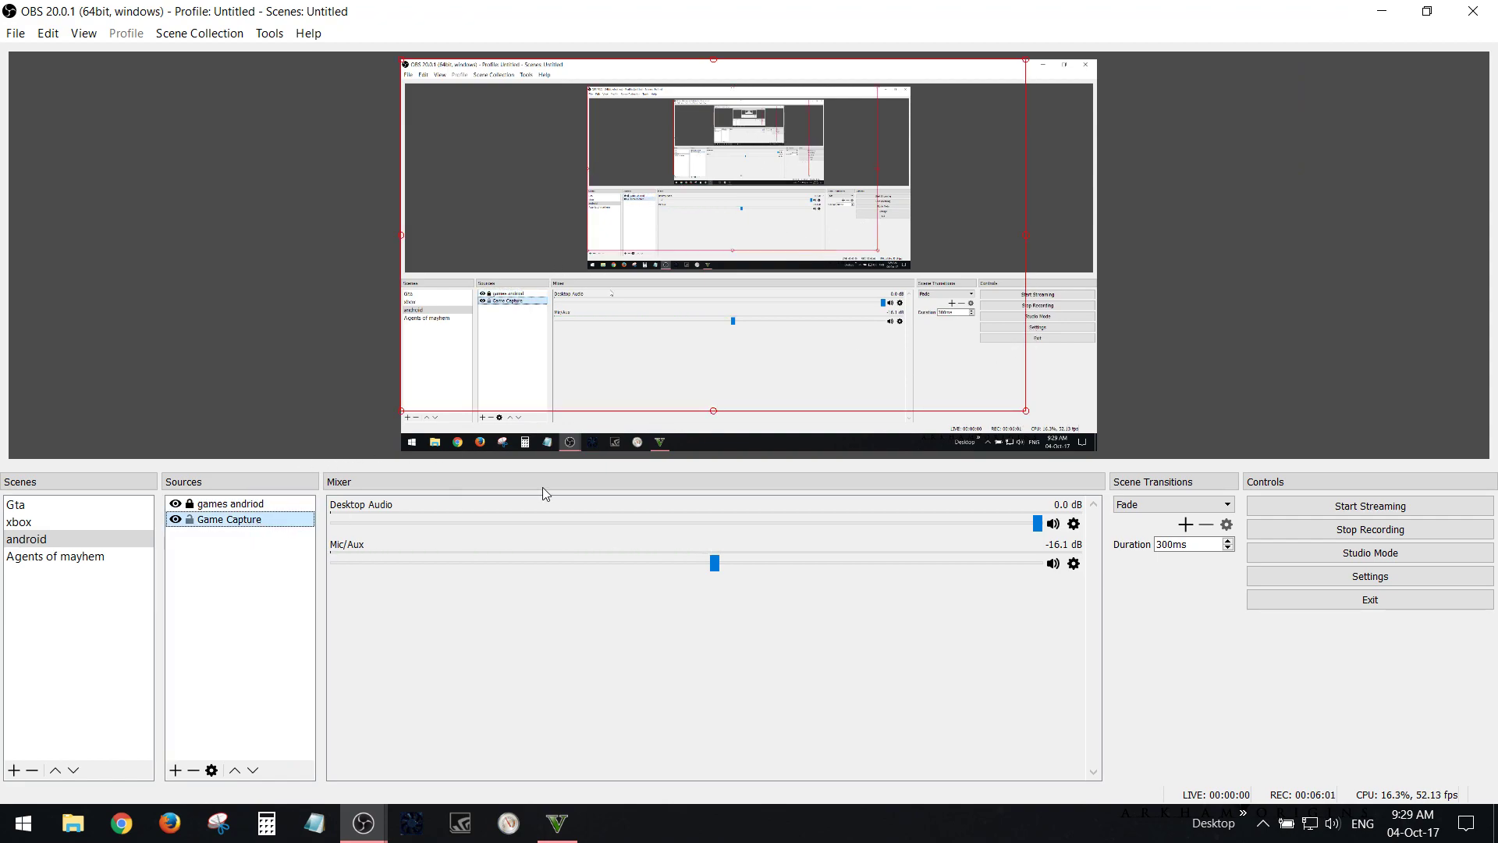
pyautogui.click(1030, 396)
pyautogui.click(270, 527)
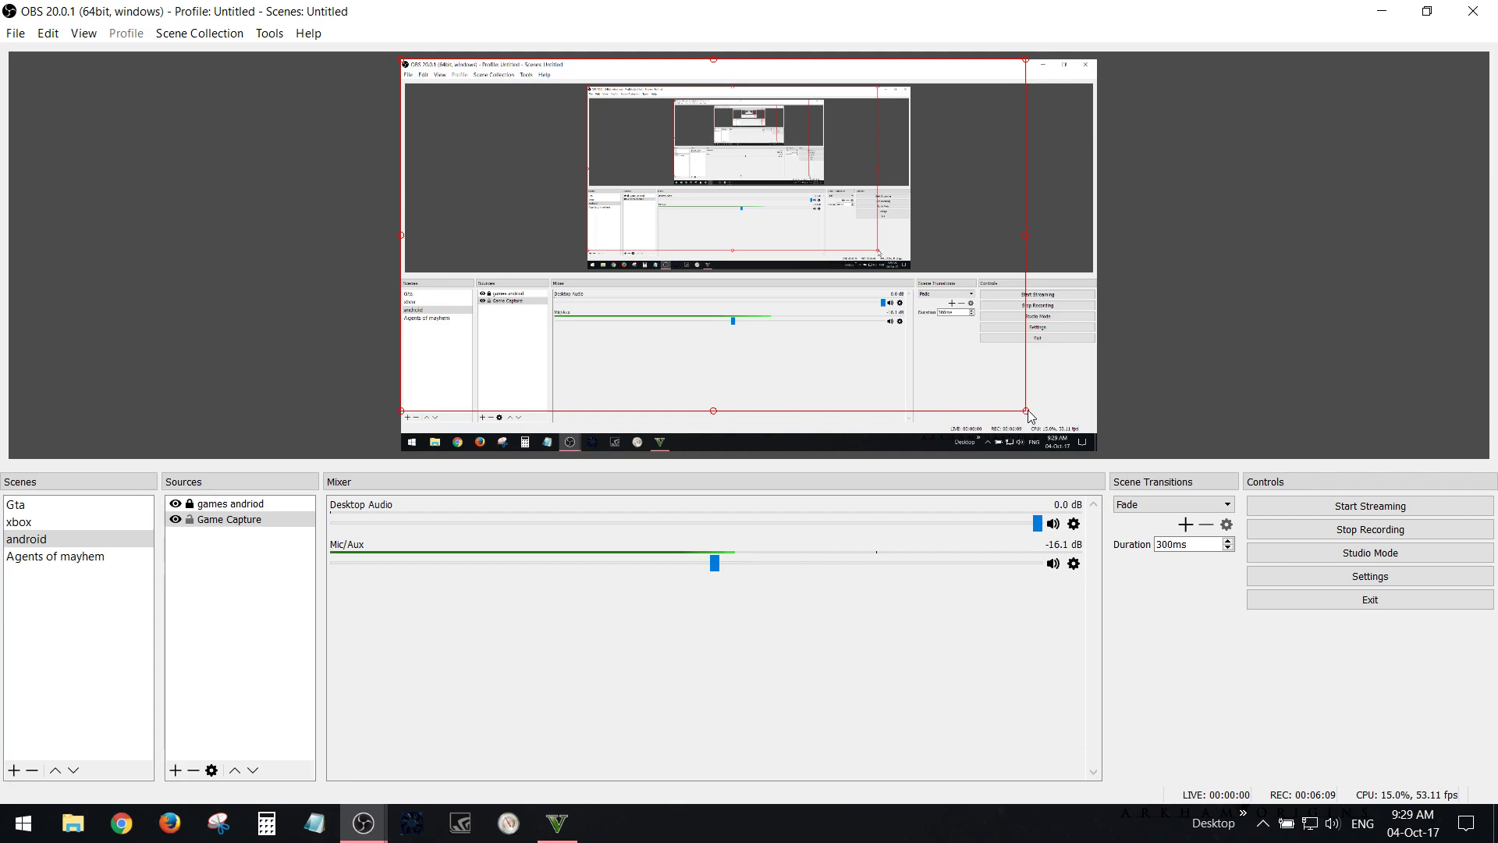
pyautogui.moveTo(1026, 412); pyautogui.dragTo(1101, 431)
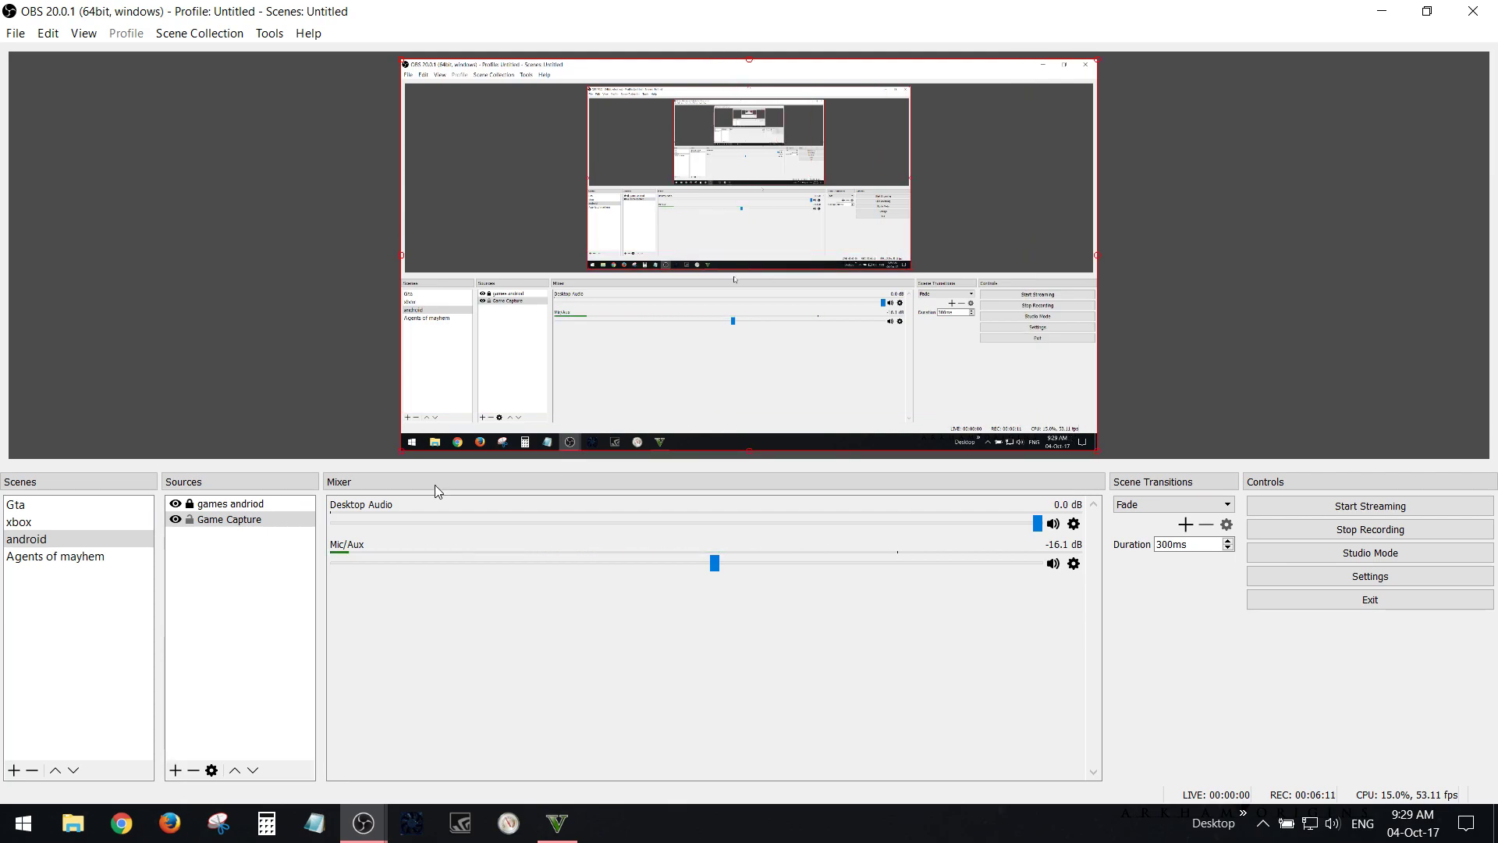